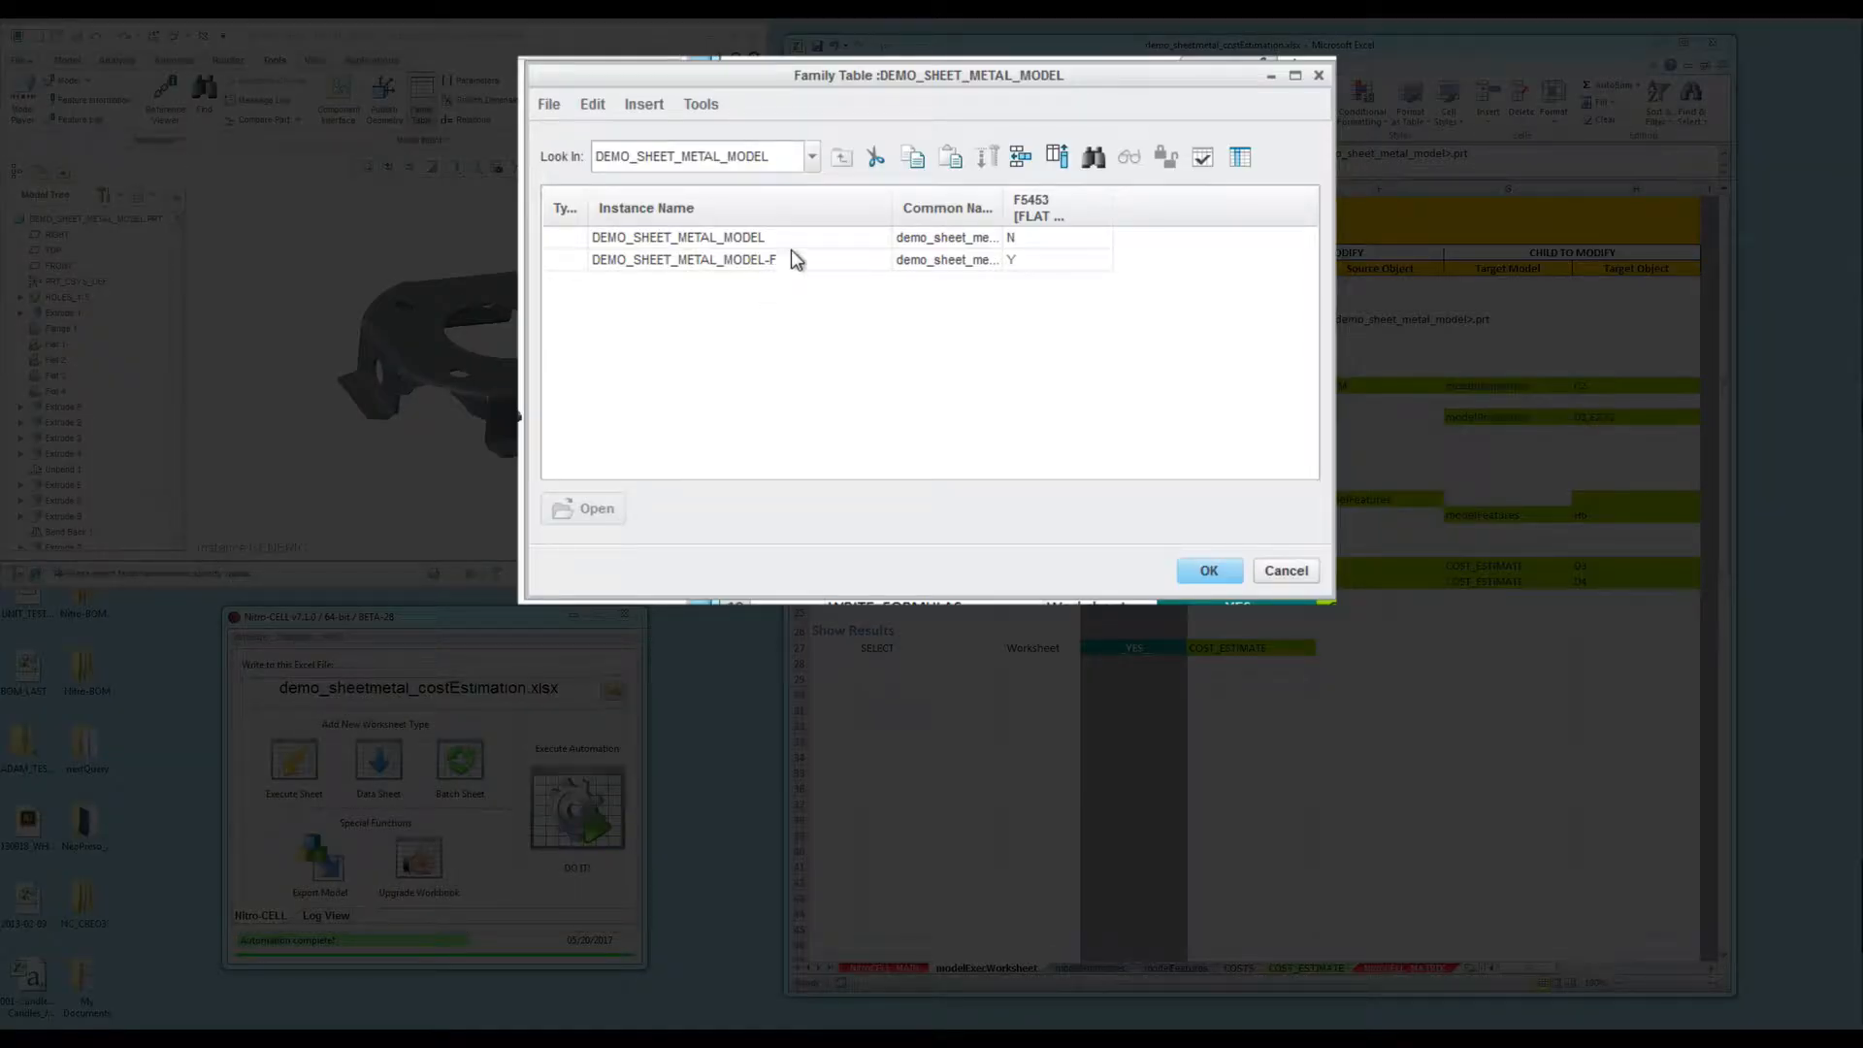
- Cancel the Family Table unchanged and tilt the sheet-metal part toward the viewer
left_click(1296, 573)
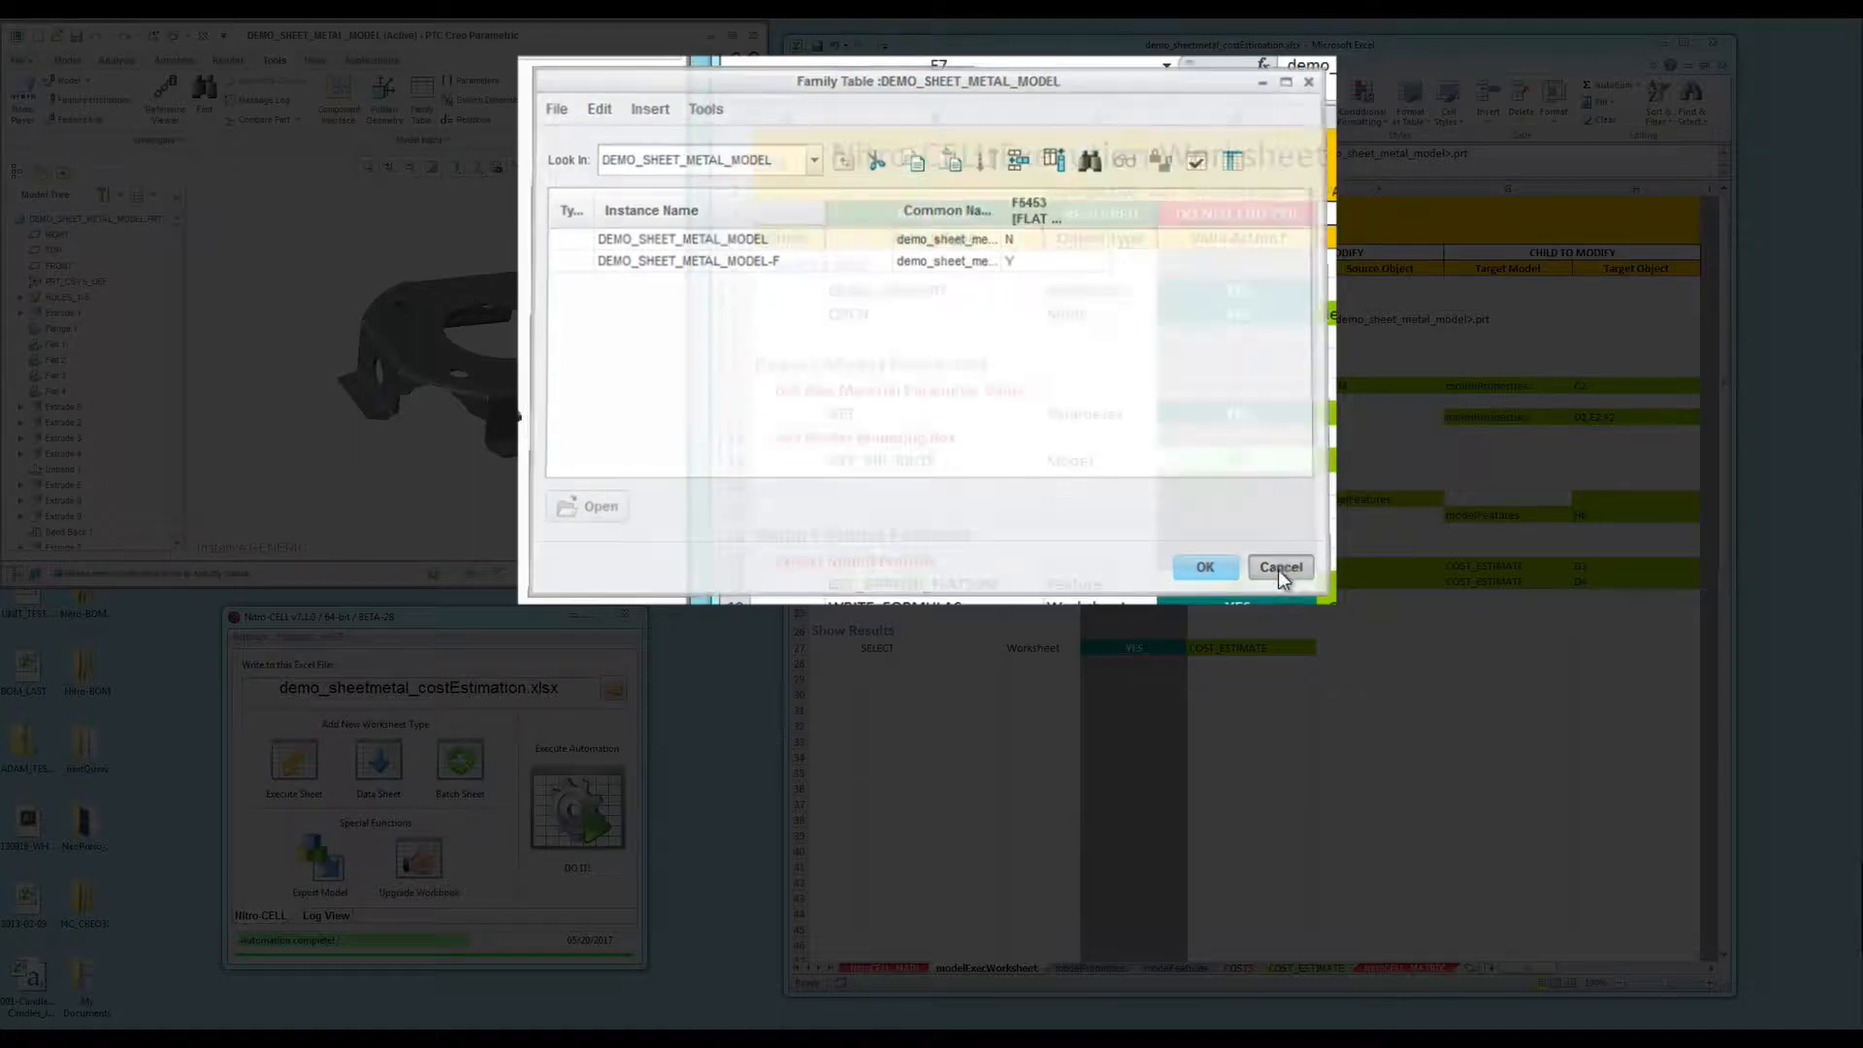
left_click_drag(404, 419, 404, 422)
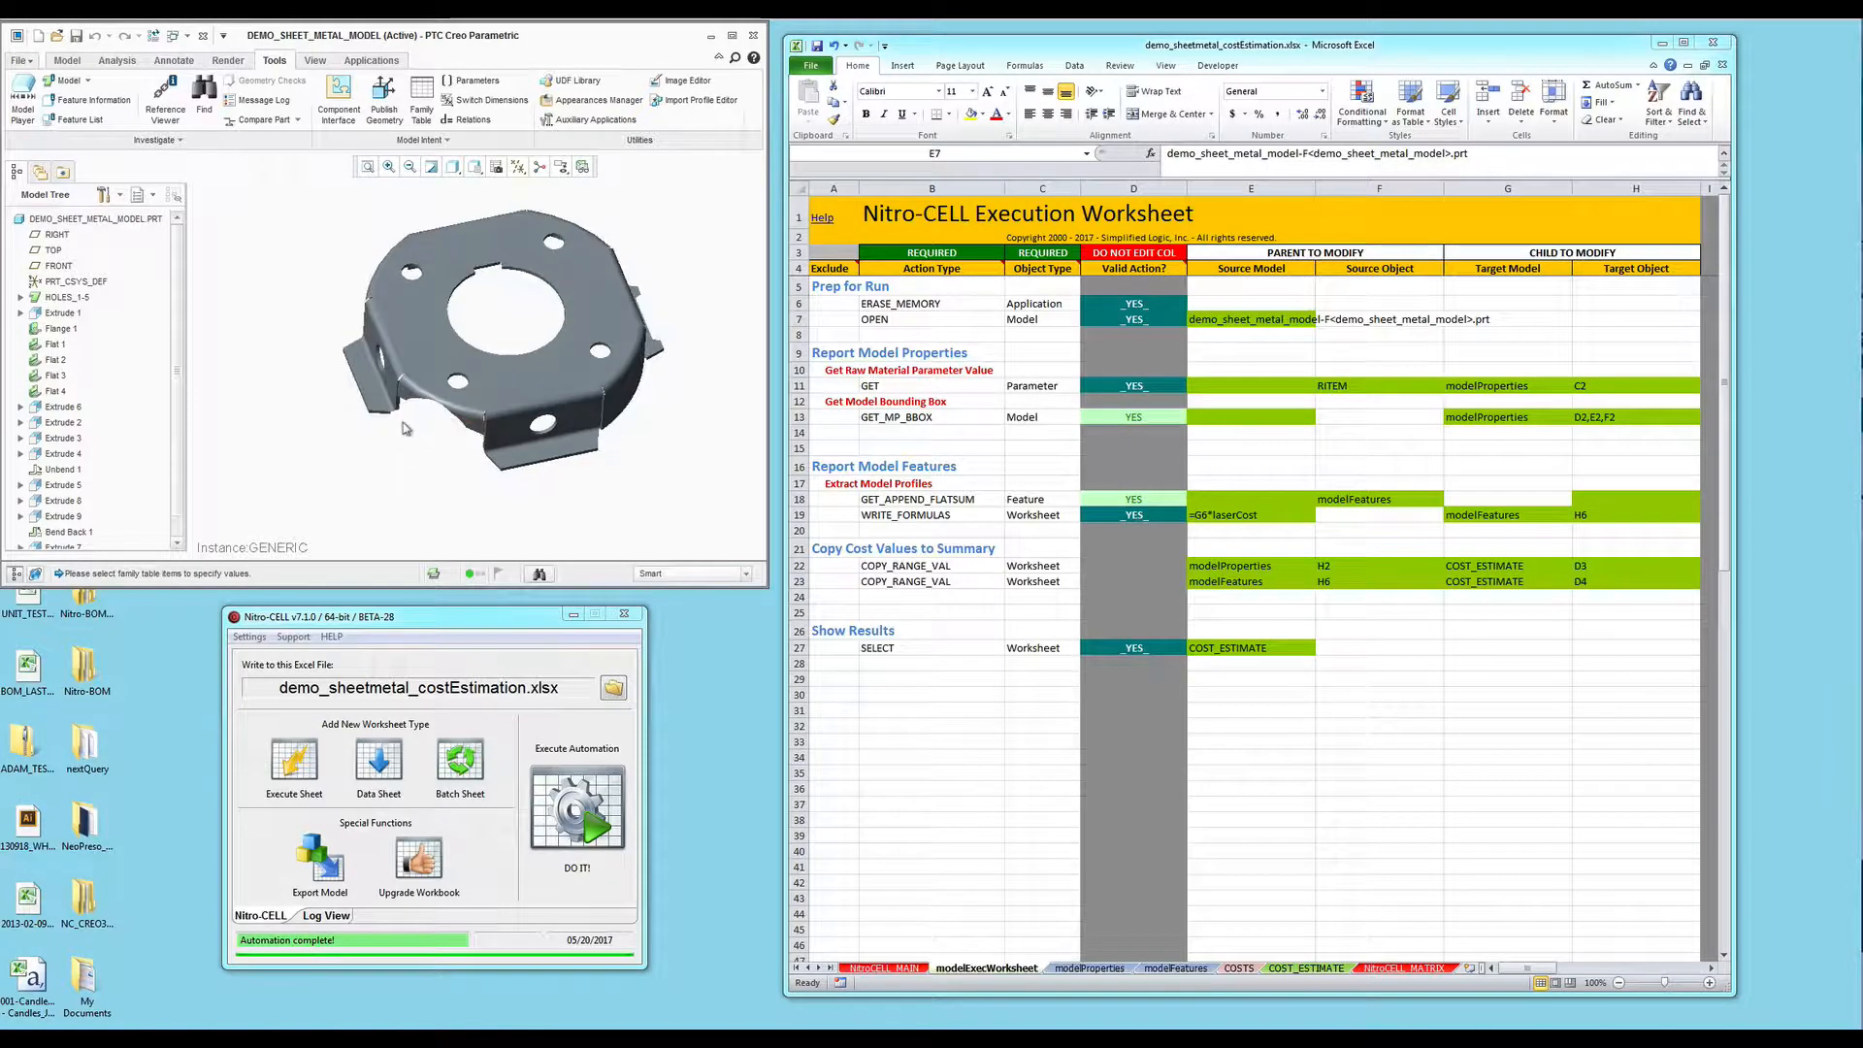
- Activate the demo_sheetmetal_costEstimation.xlsx window showing the Nitro-CELL Execution Worksheet
left_click(1009, 443)
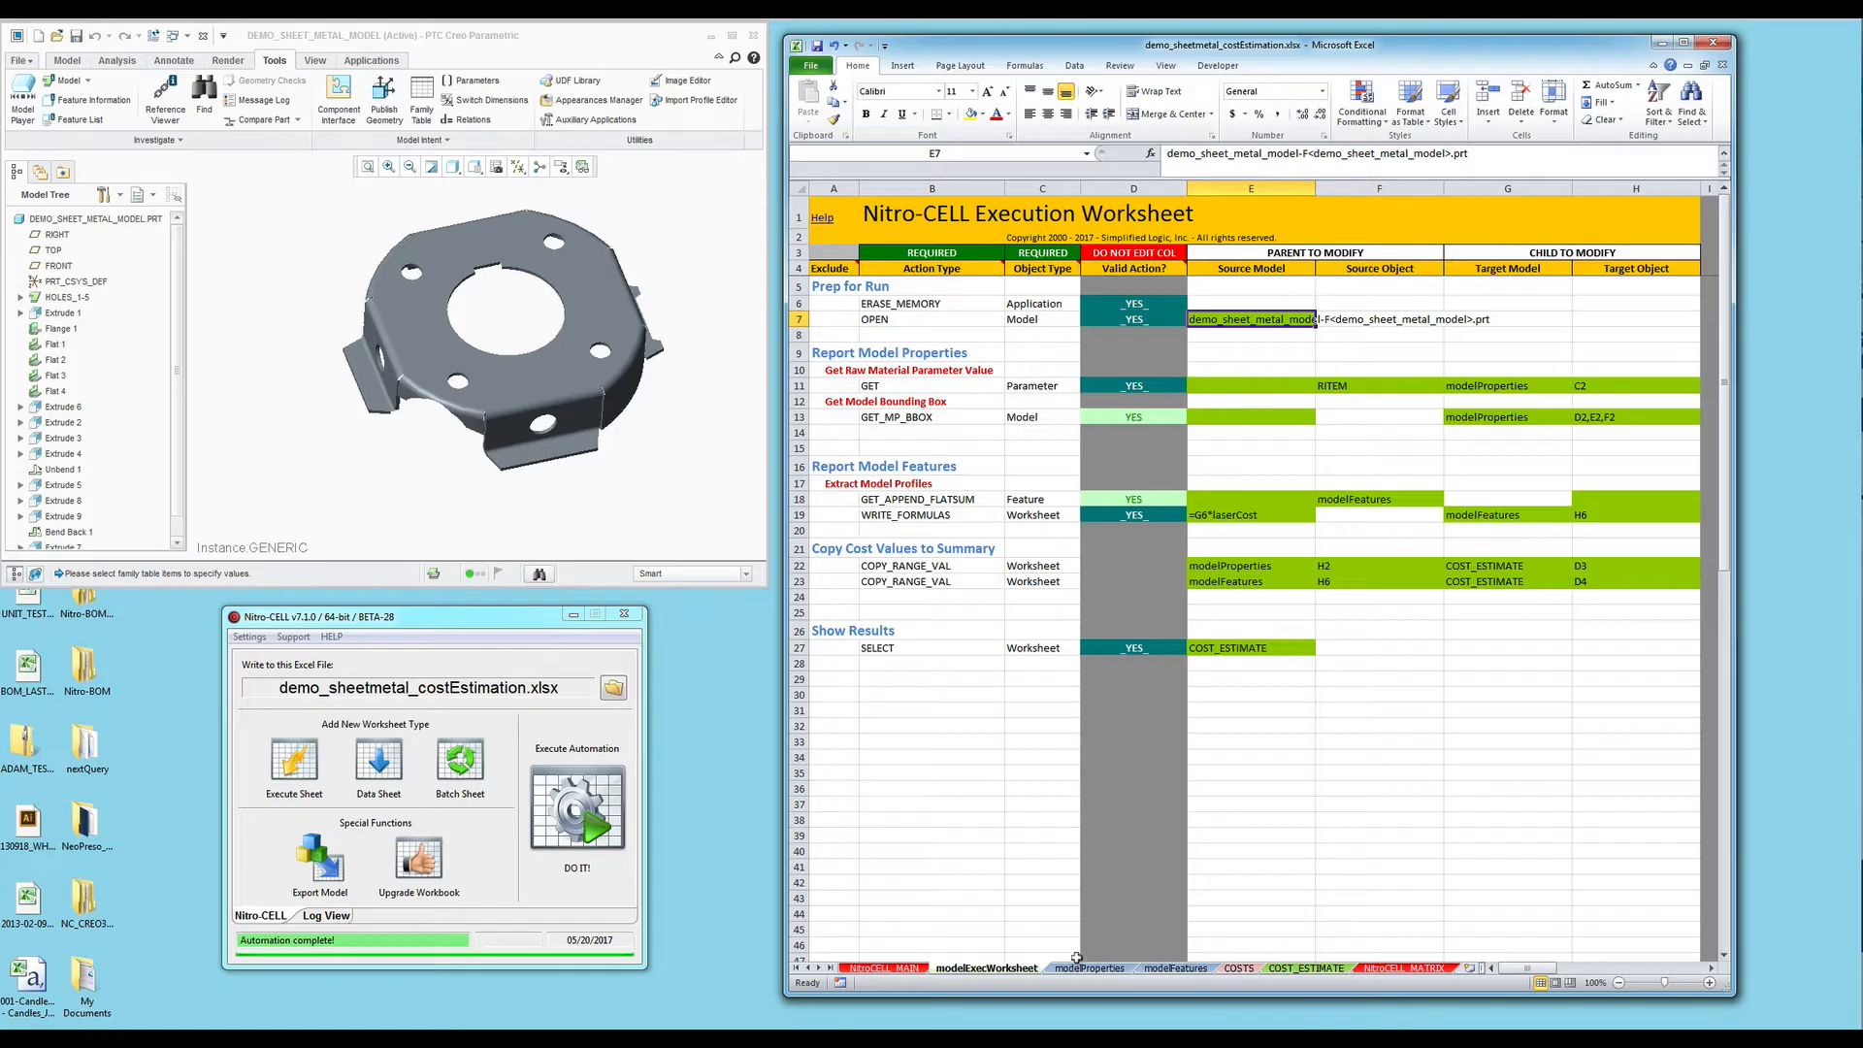
- On the modelProperties sheet, select the RITEM through Height cells C2:F2
left_click(1089, 968)
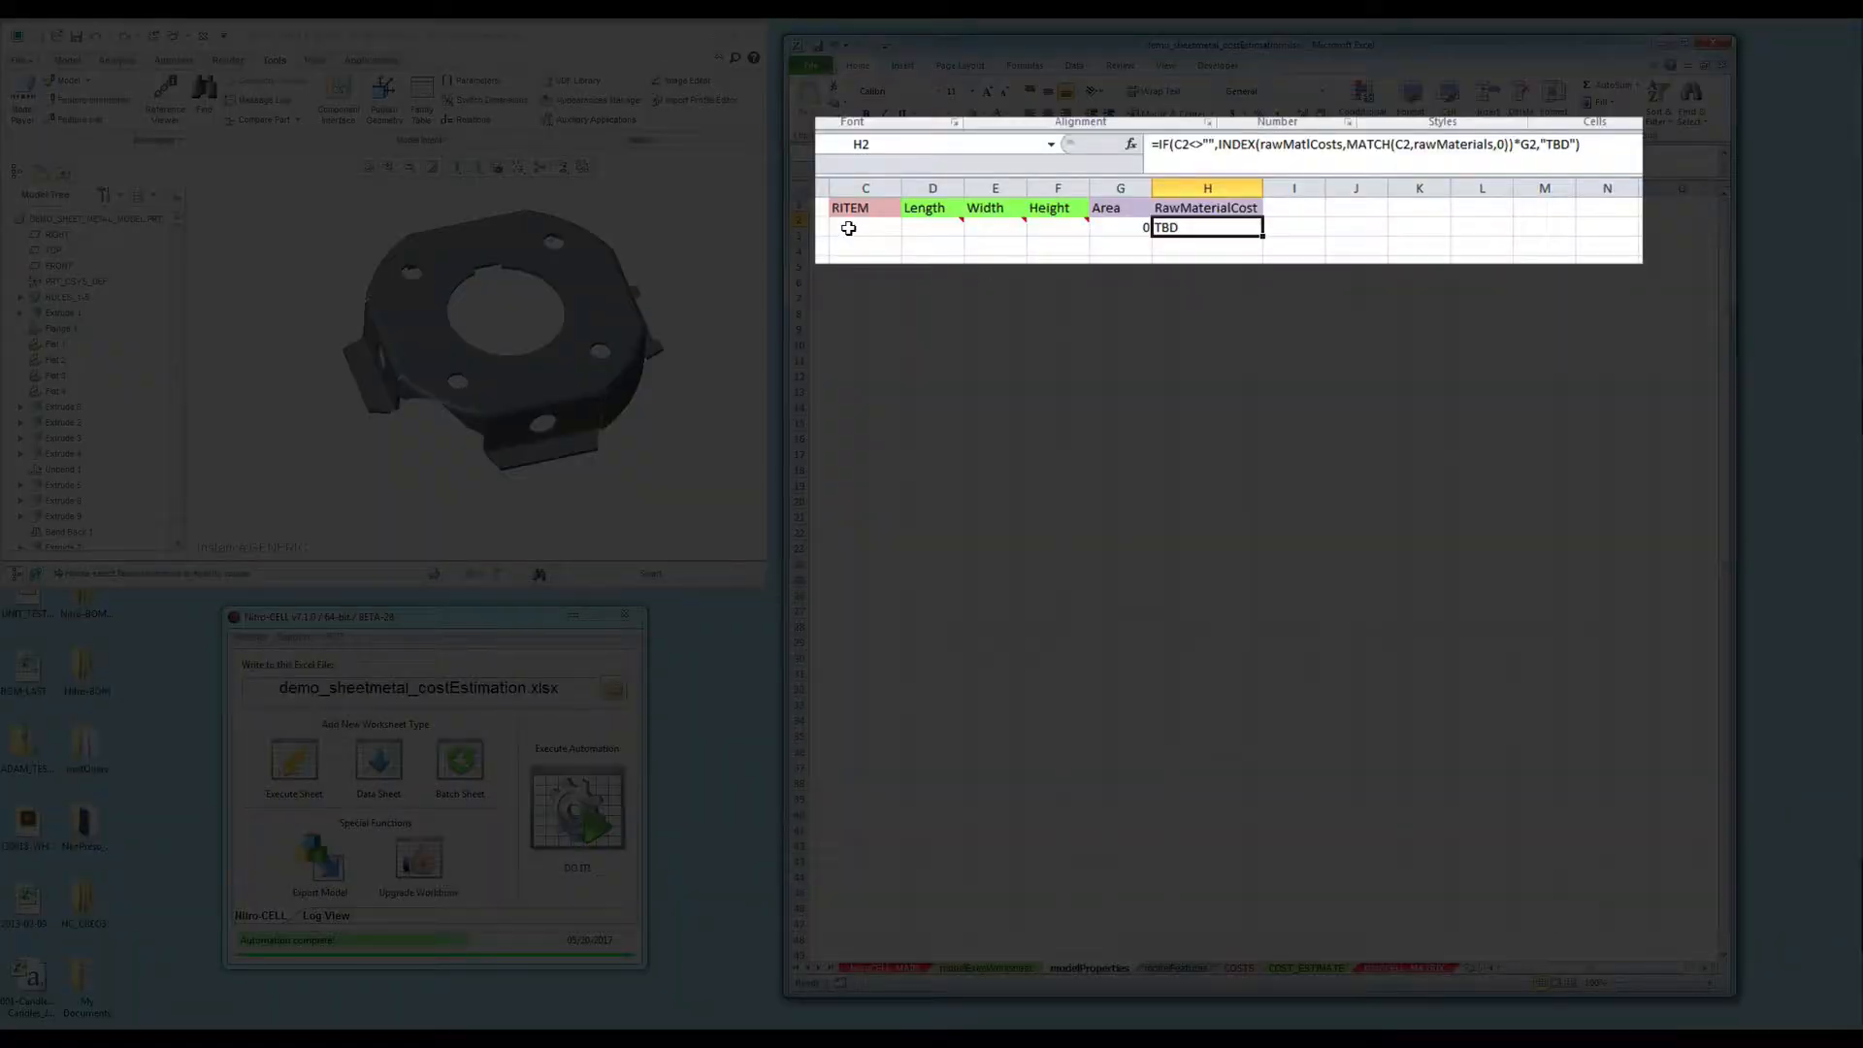
left_click(938, 220)
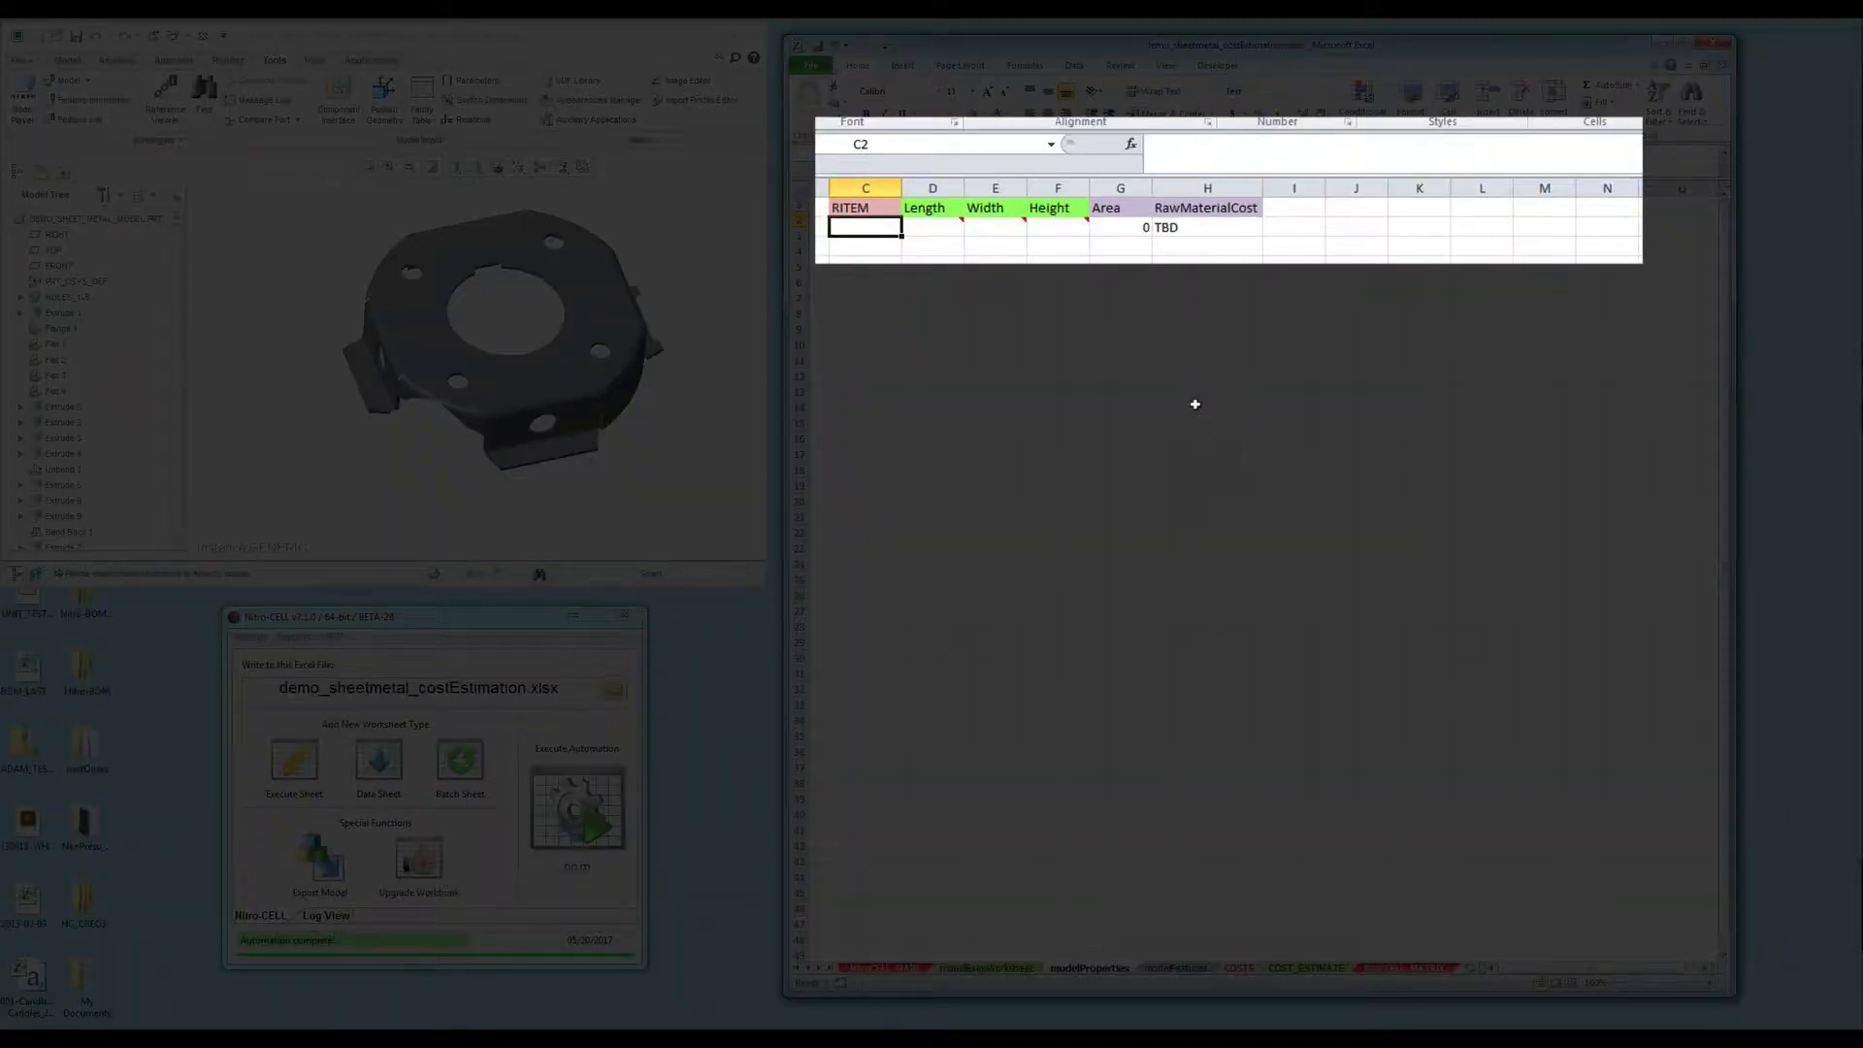
key("shift+Right")
key("shift+Right")
key("shift+Right")
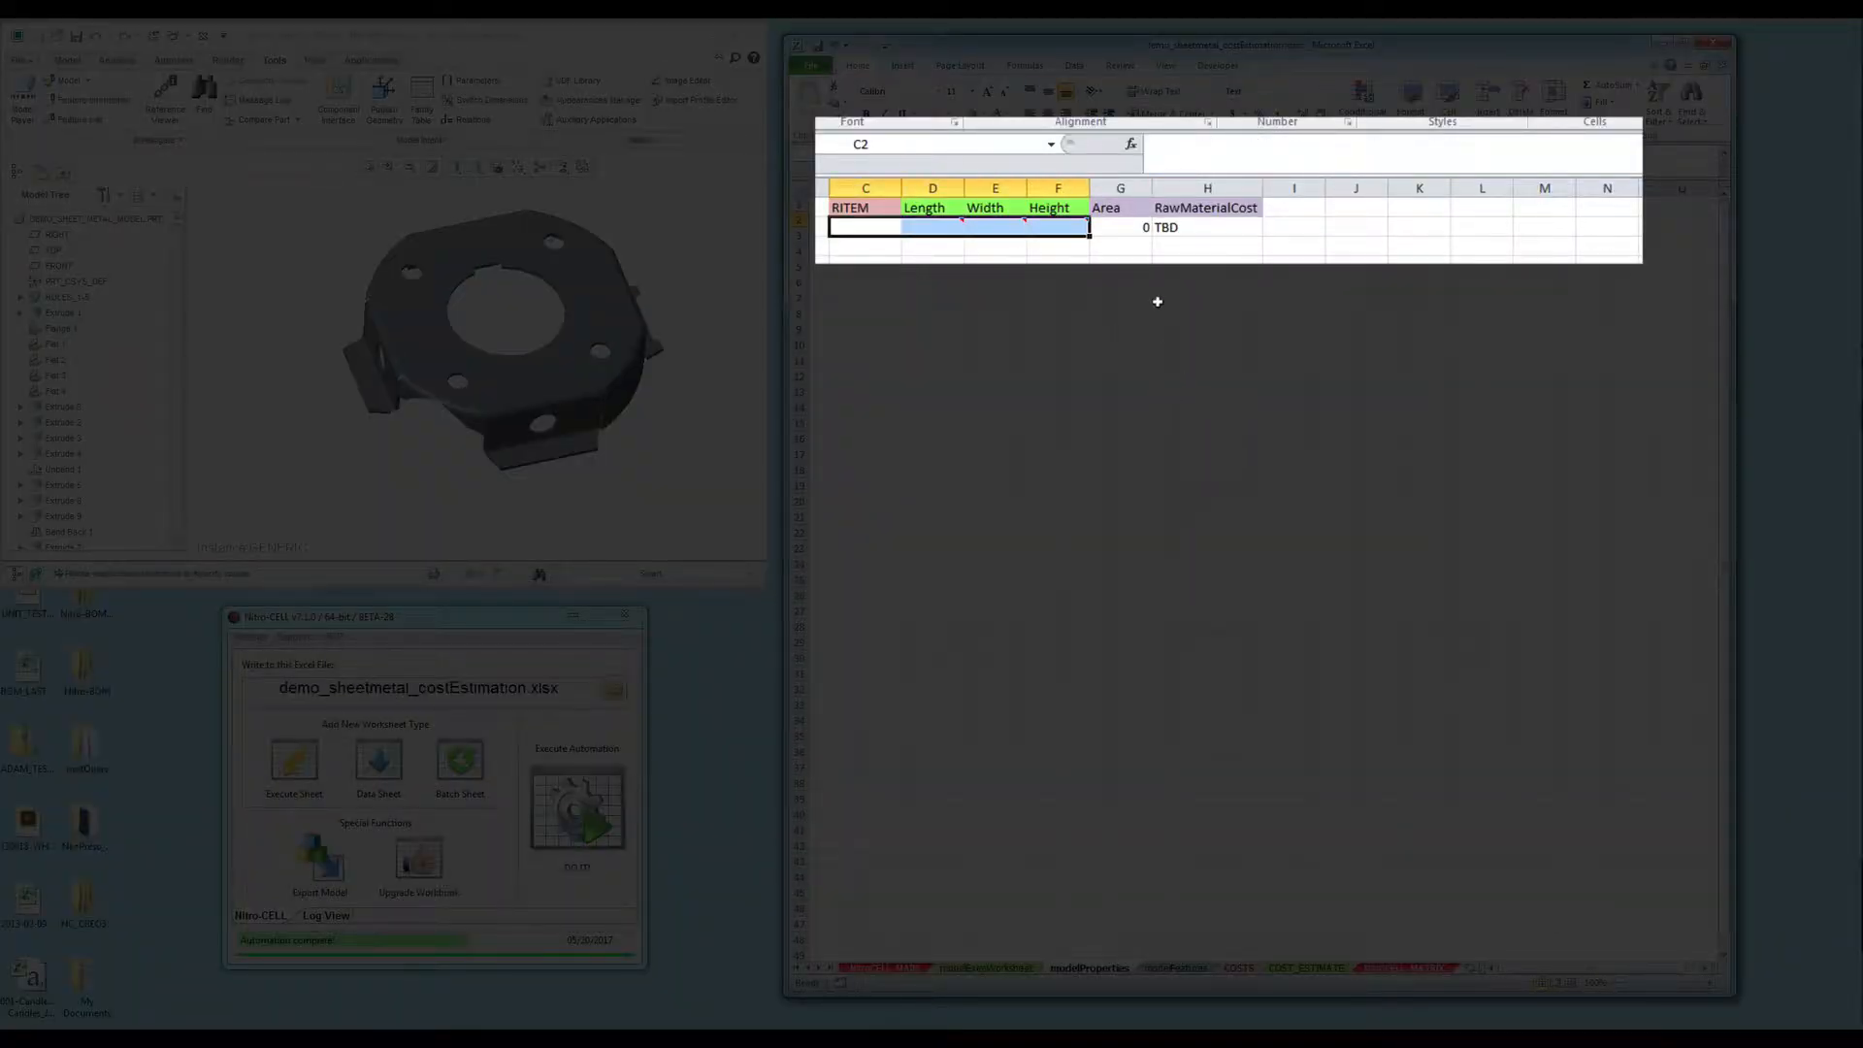
left_click(1067, 258)
- Inspect the Area formula in G2 and the RawMaterialCost formula in H2
left_click(1115, 231)
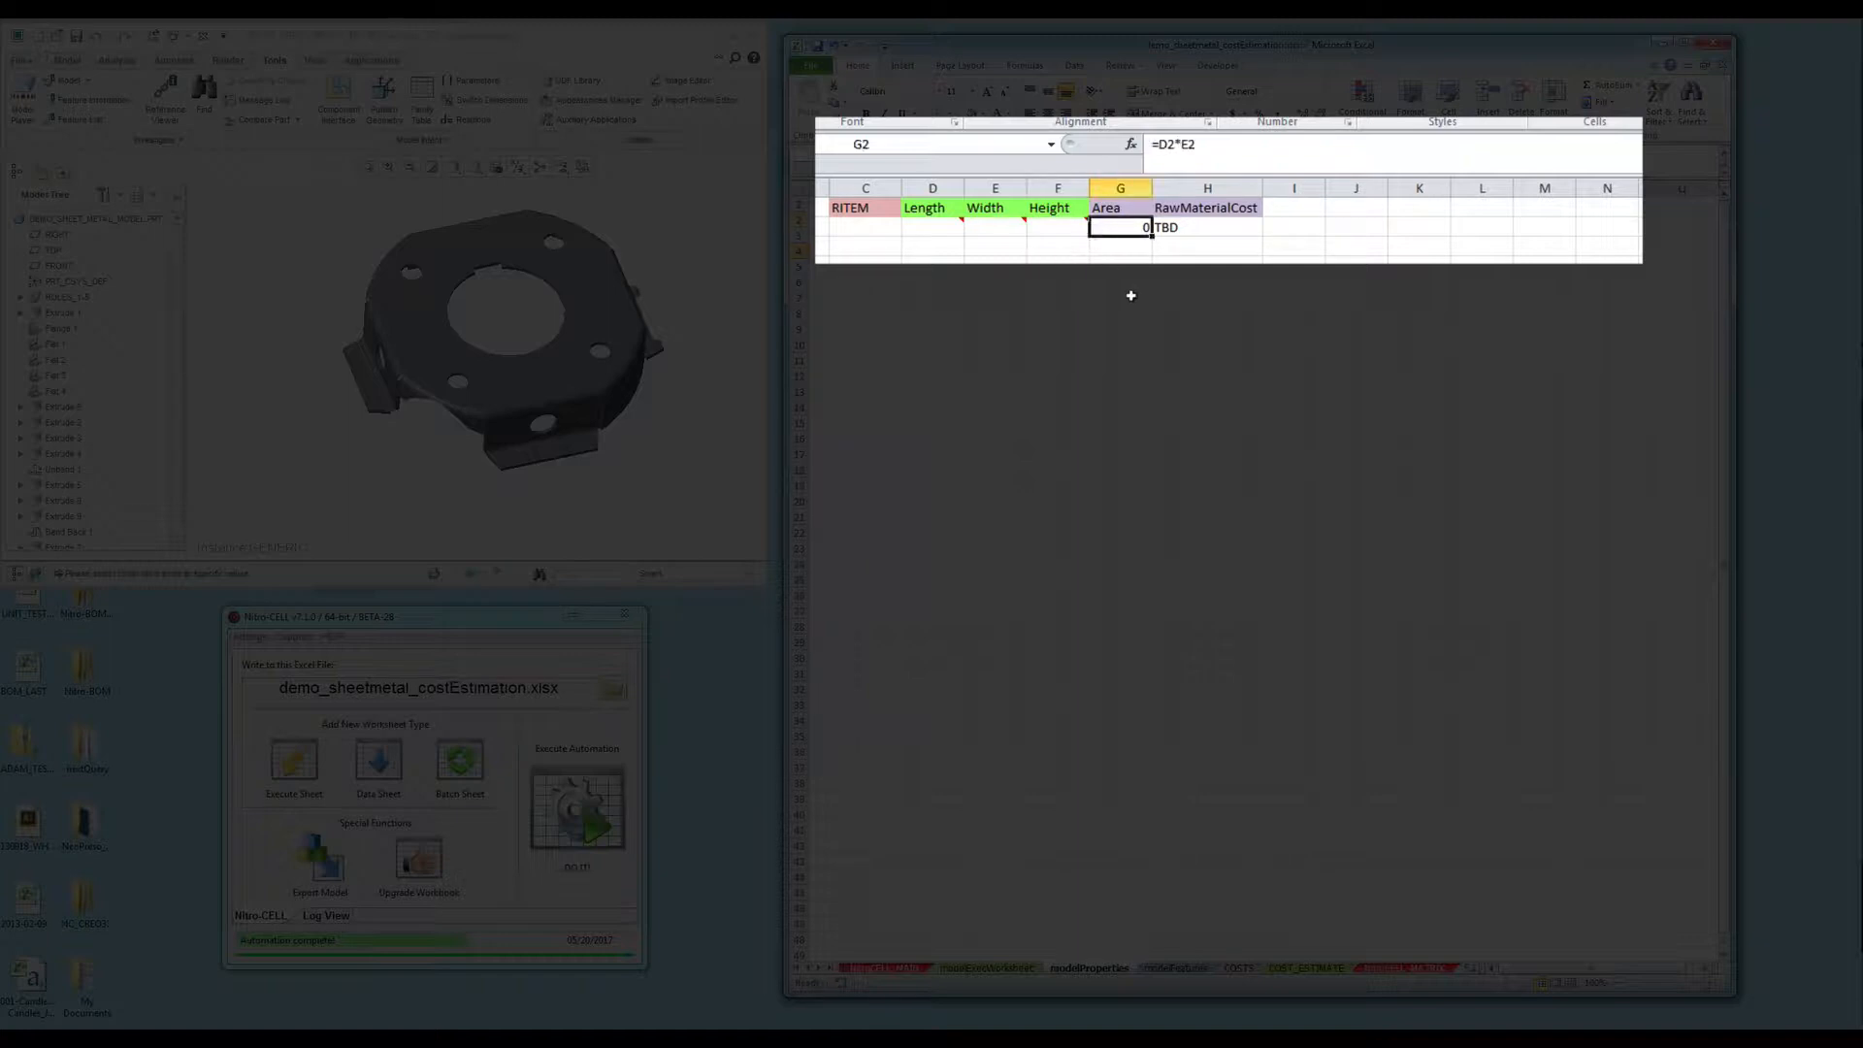
key("F2")
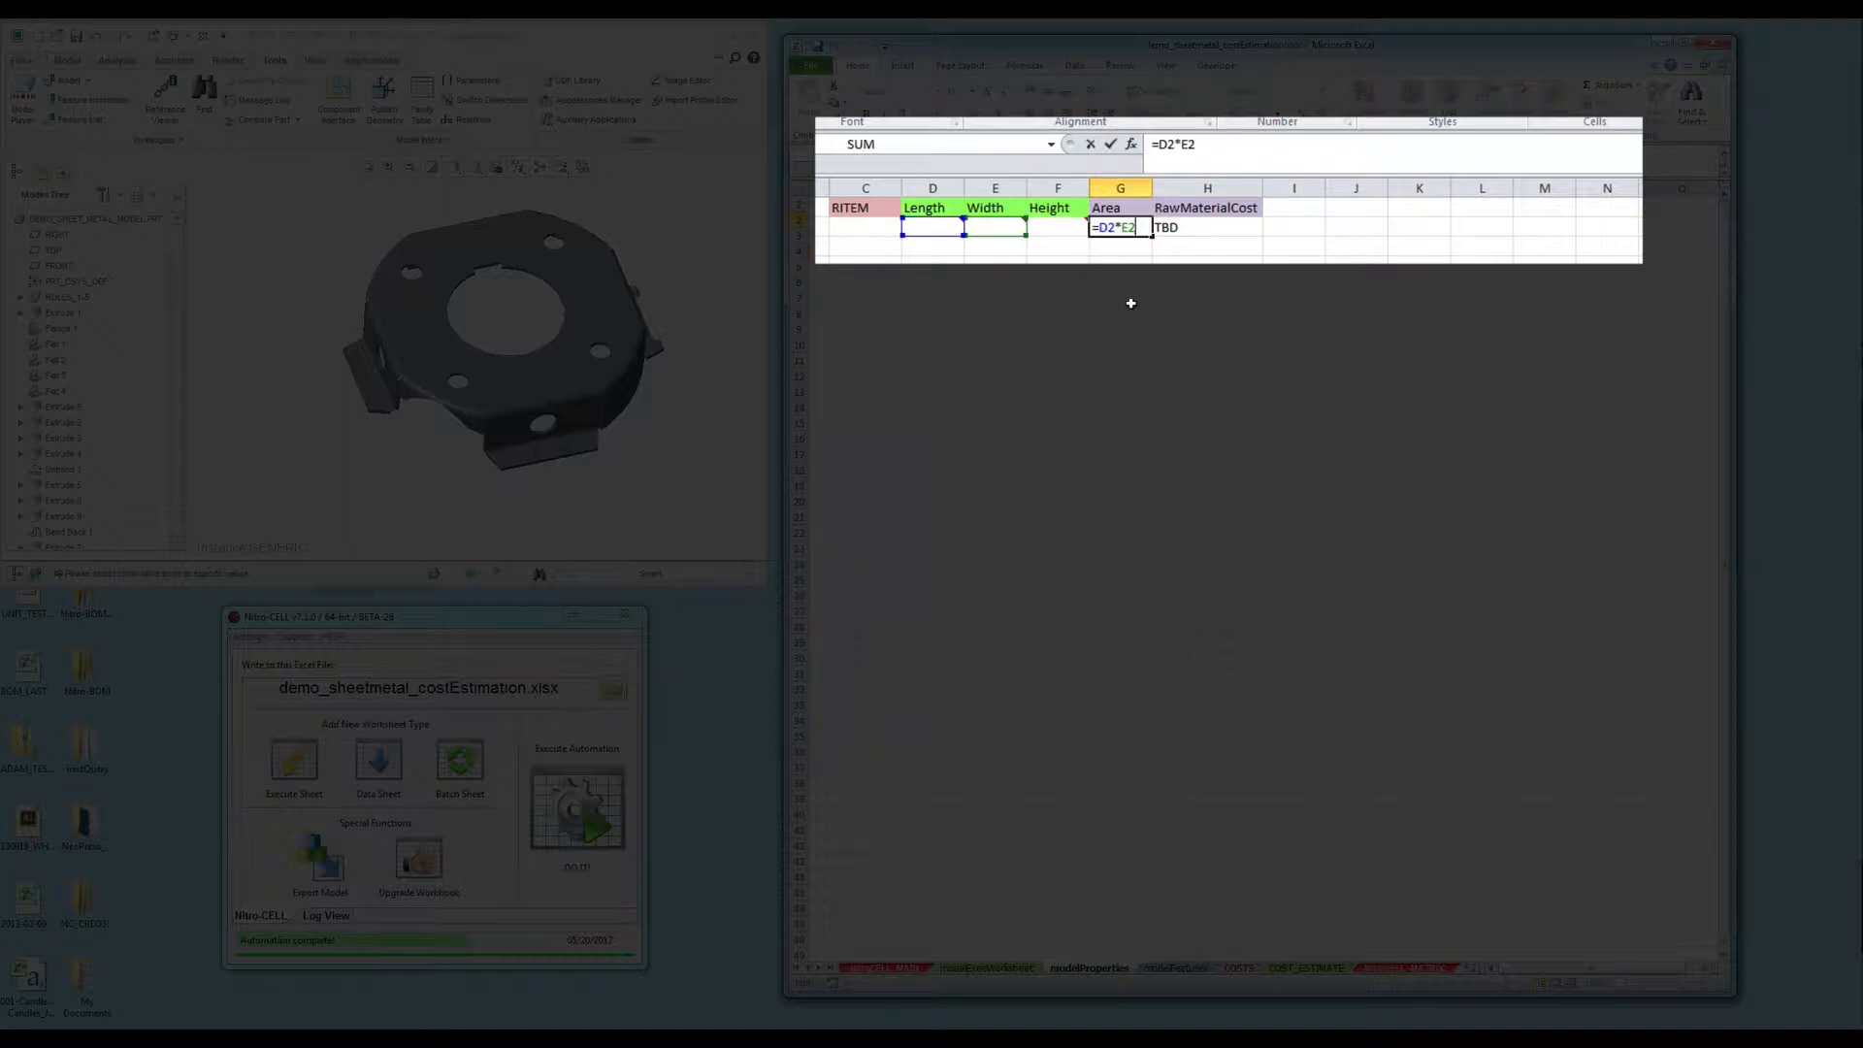
key("Tab")
key("F2")
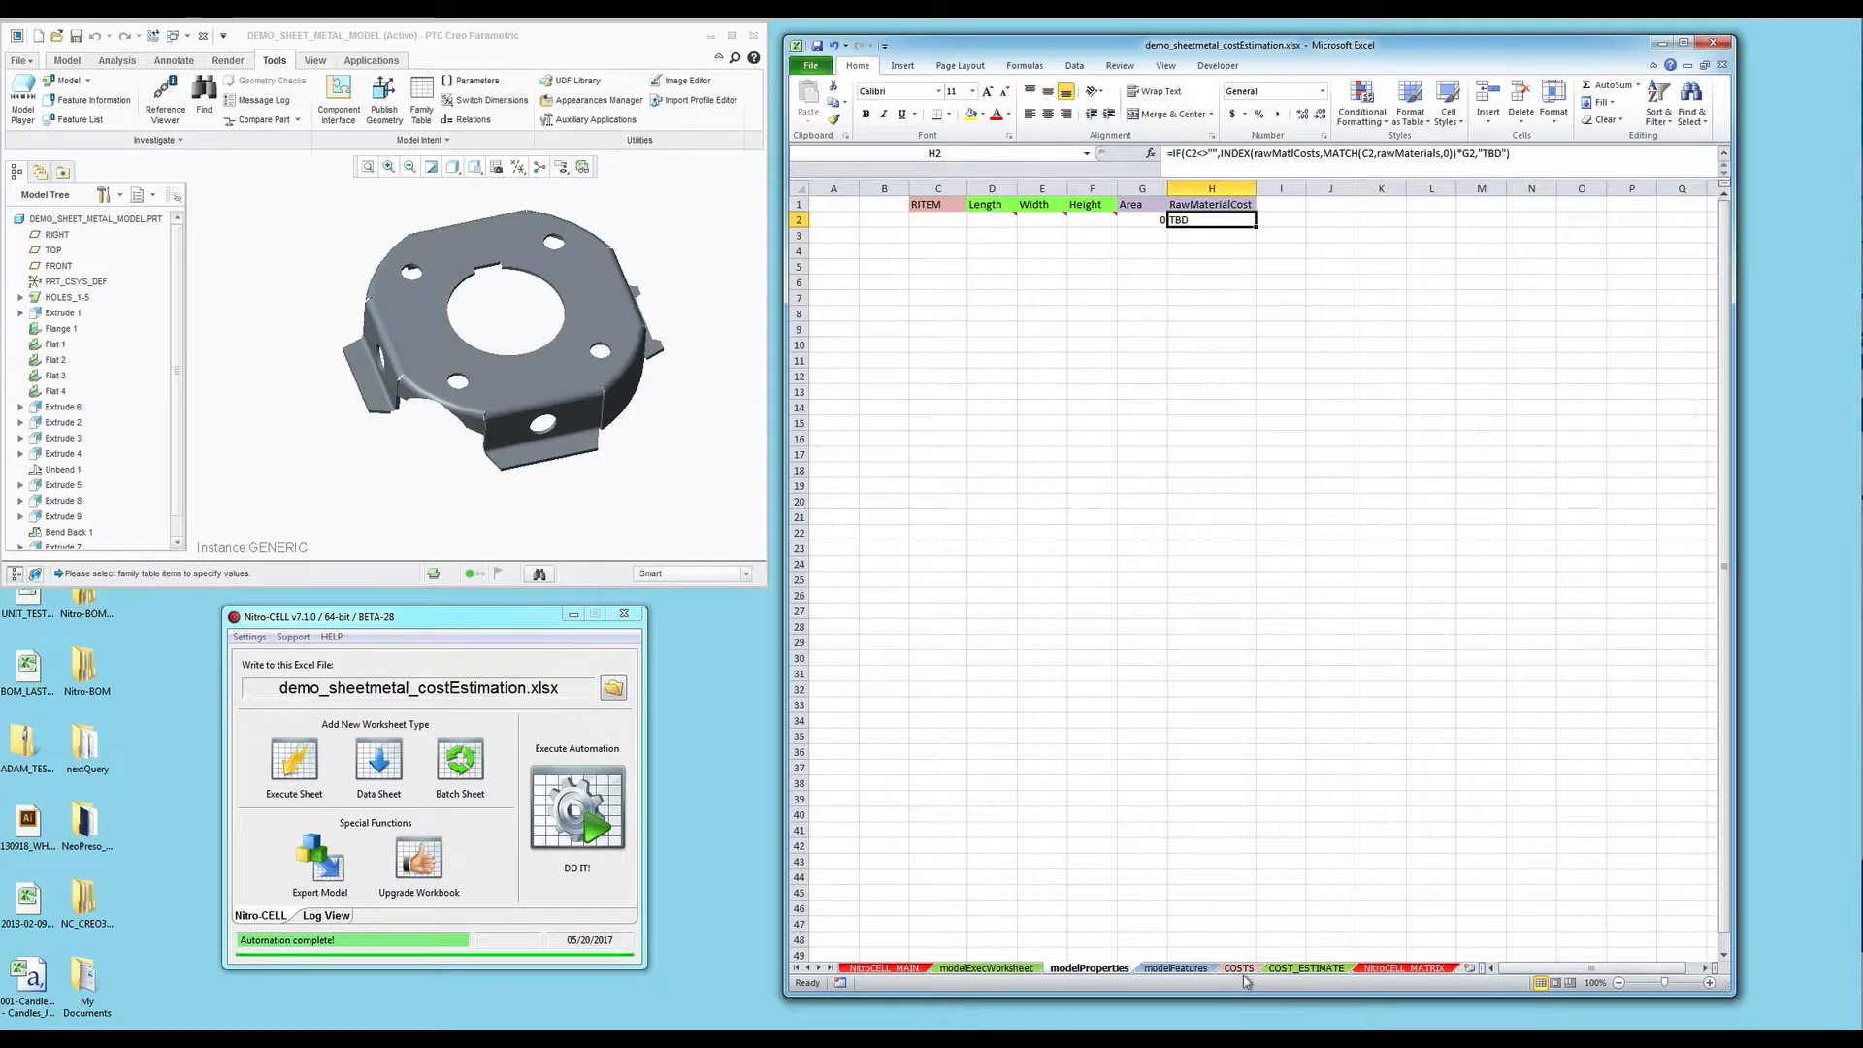
- On the COSTS sheet, select the material codes and Cost/Unit values to reveal rawMaterials and rawMatCosts
left_click(1239, 969)
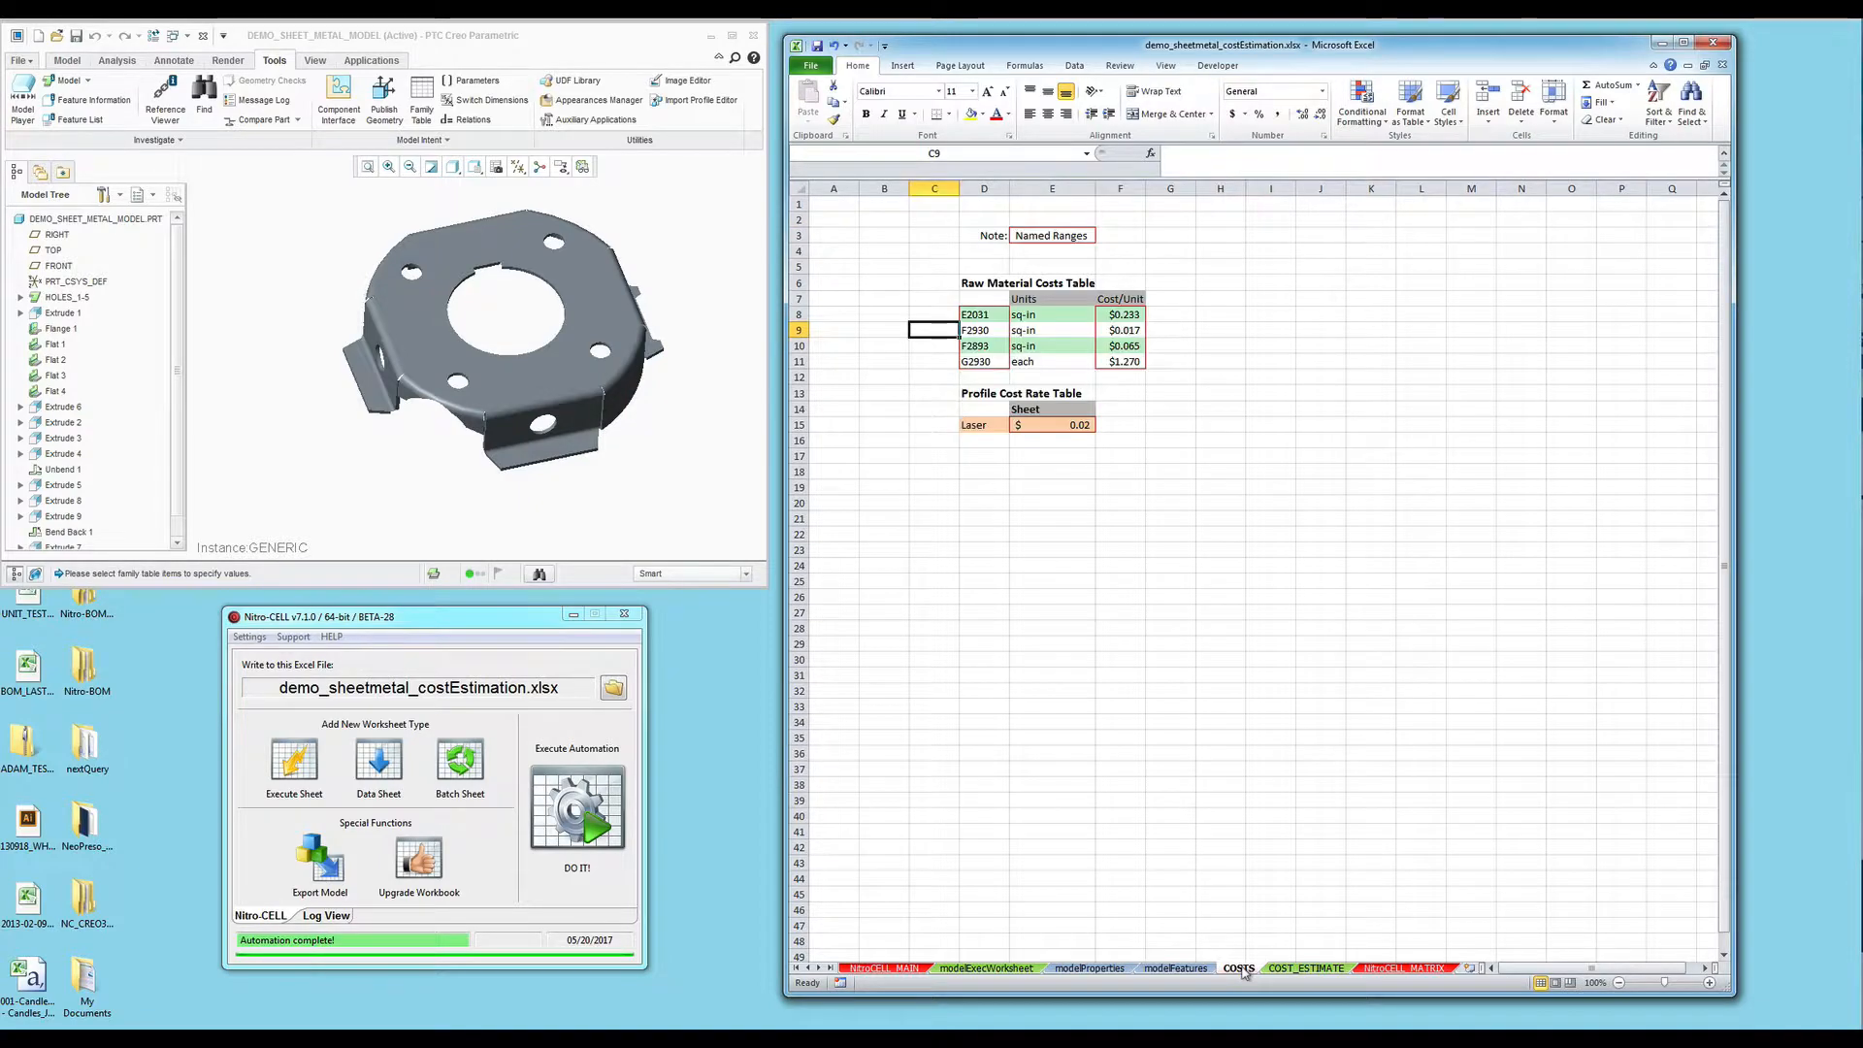
left_click(1143, 414)
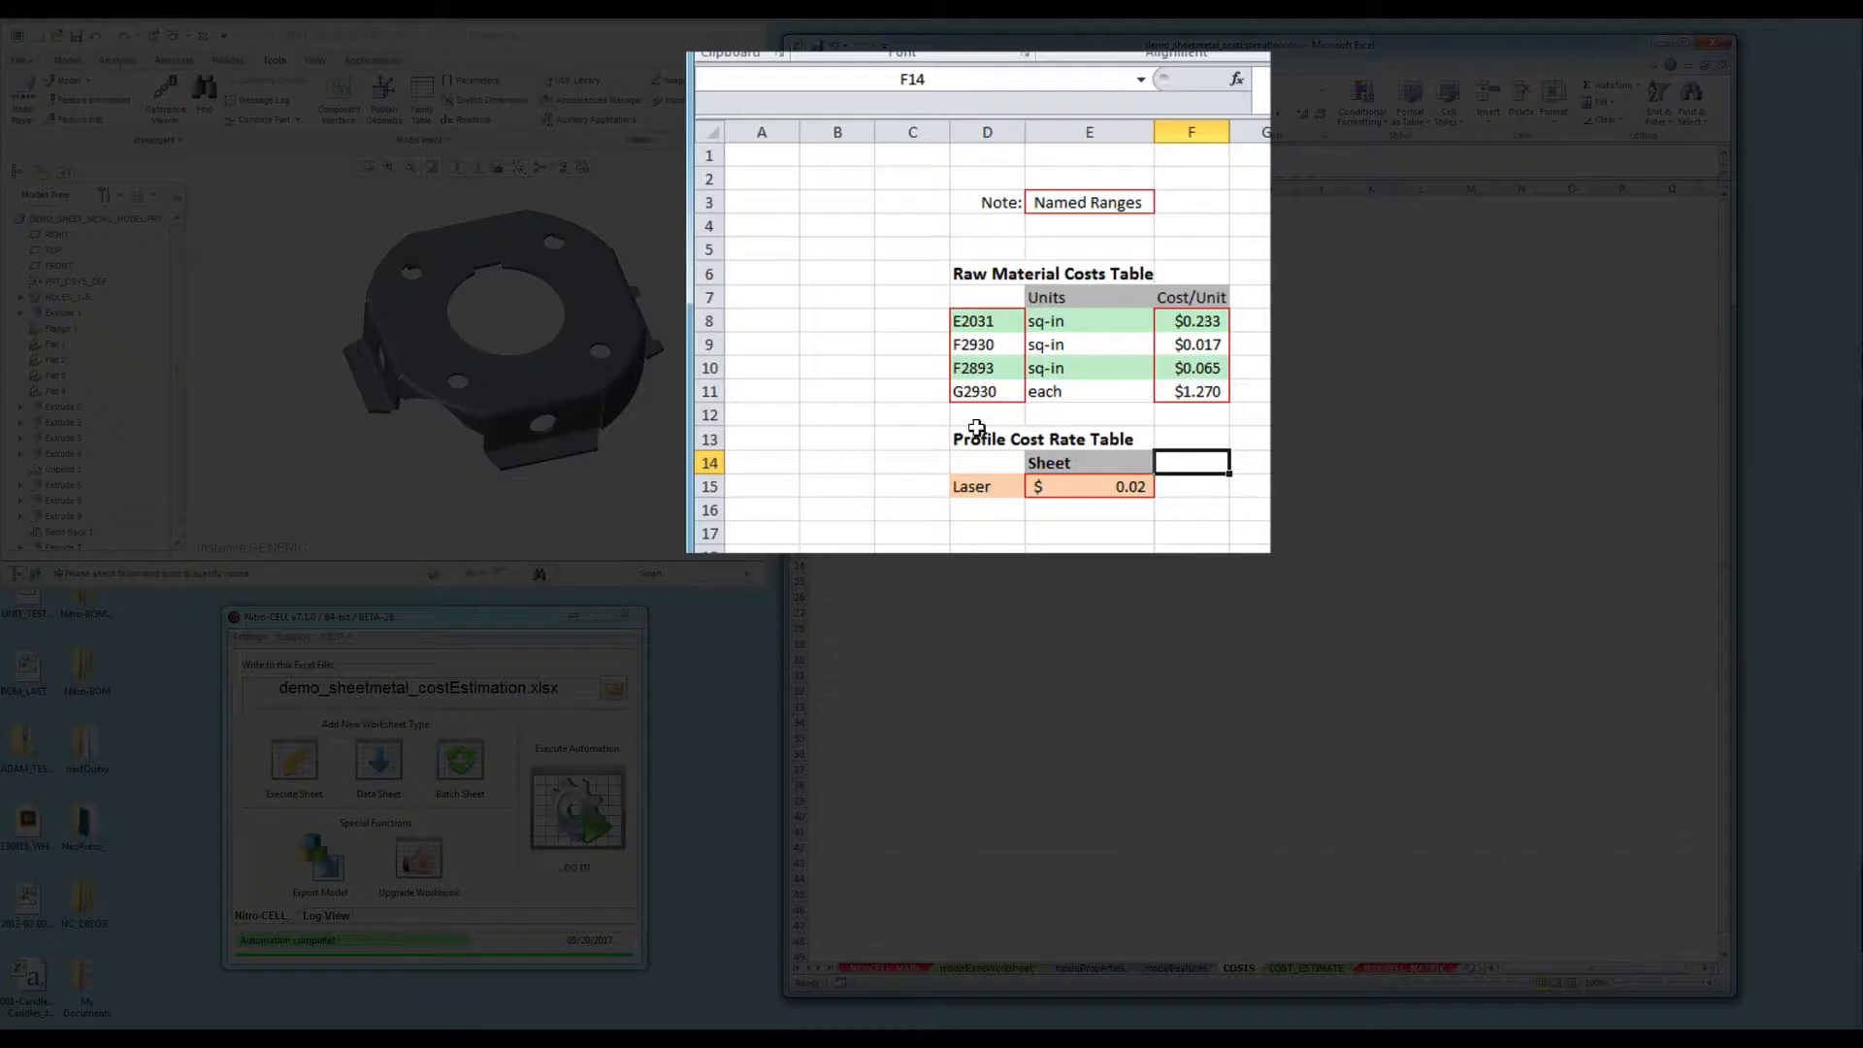
left_click_drag(986, 323, 983, 386)
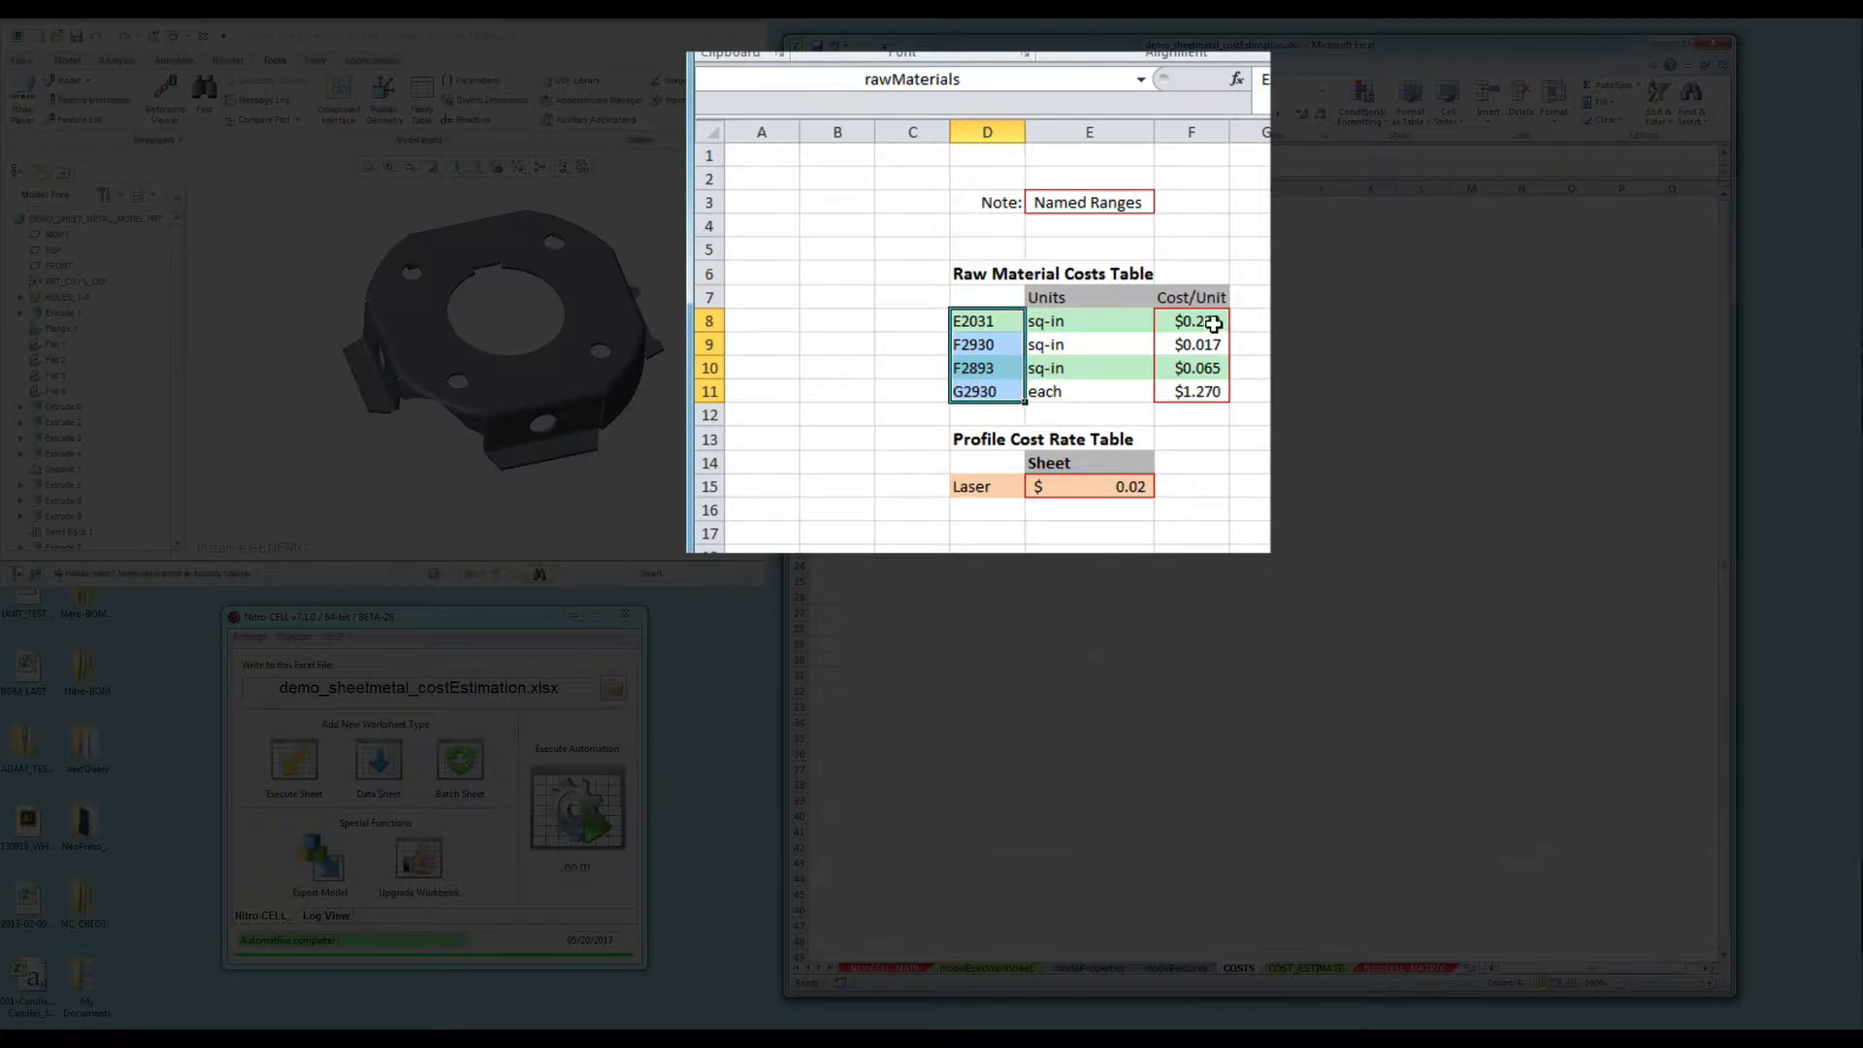
left_click_drag(1211, 323, 1206, 390)
- Check the laserCost name on the Laser rate, recheck rawMaterials, then return to modelExecWorksheet
left_click(1125, 529)
left_click(1112, 486)
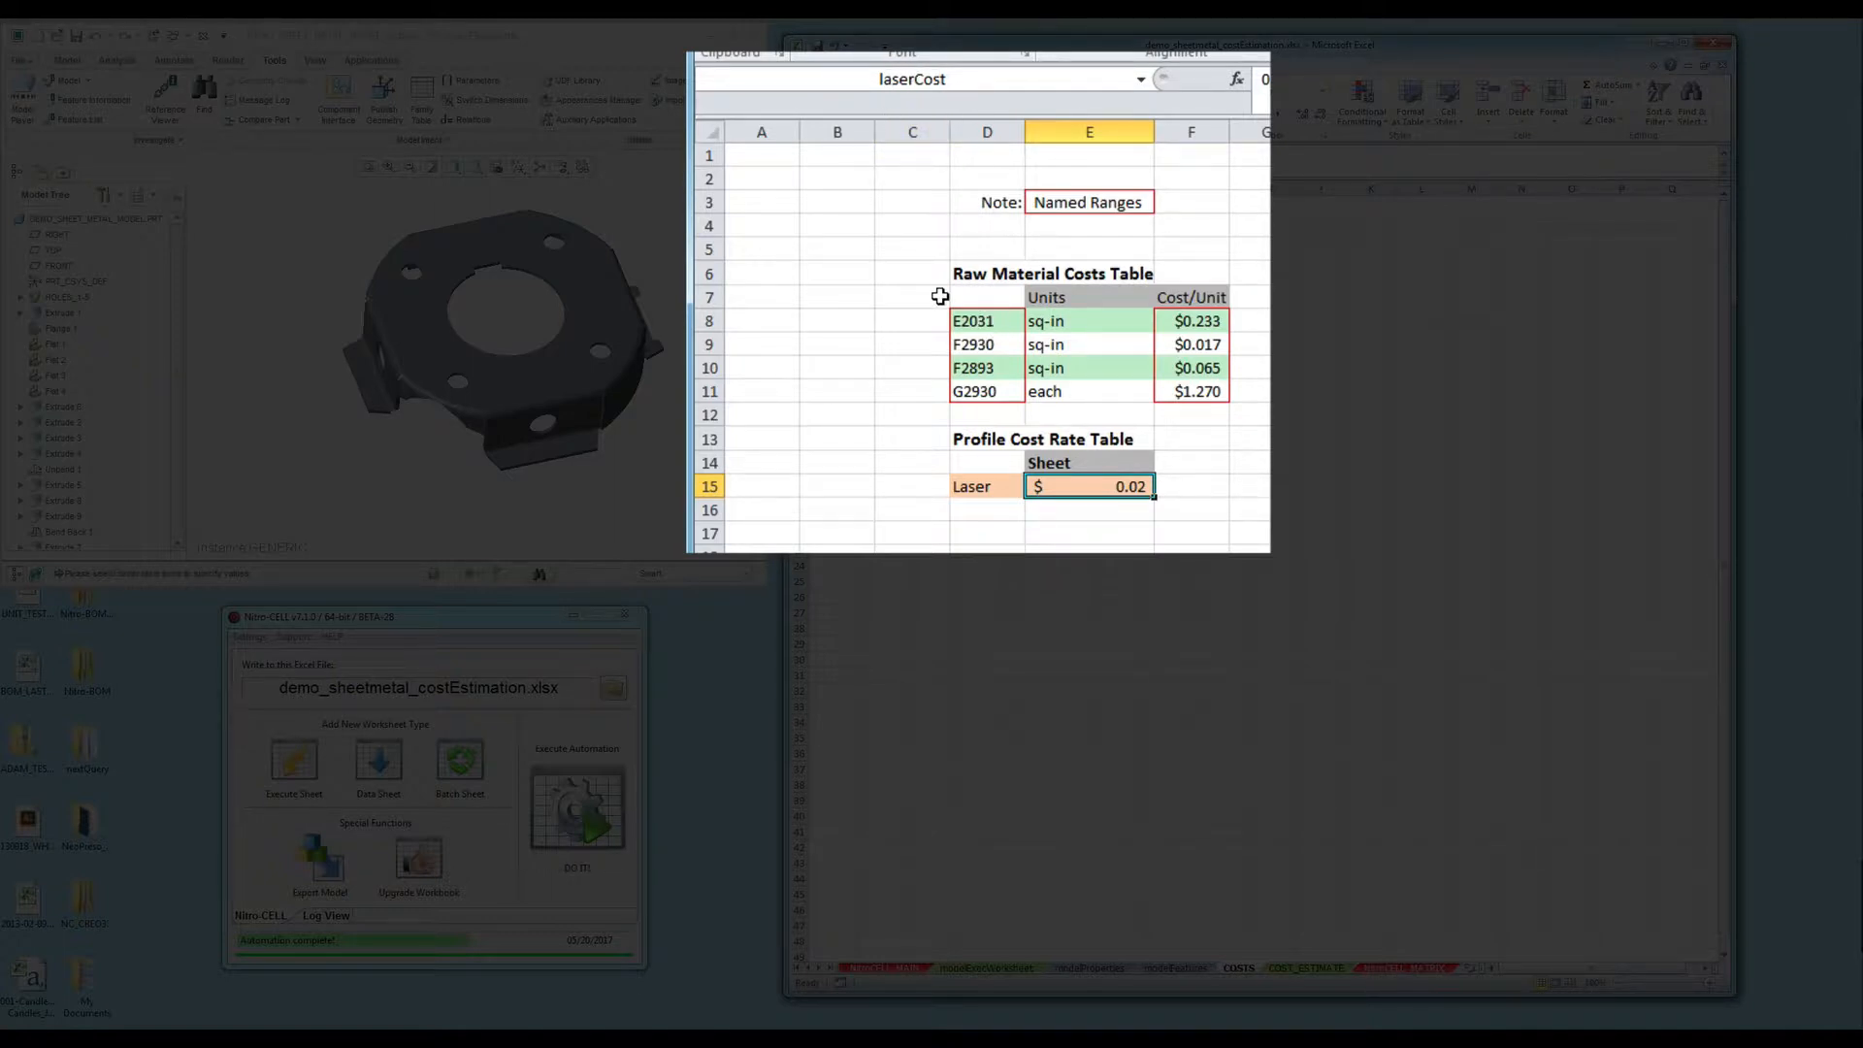
left_click_drag(1002, 318, 1004, 396)
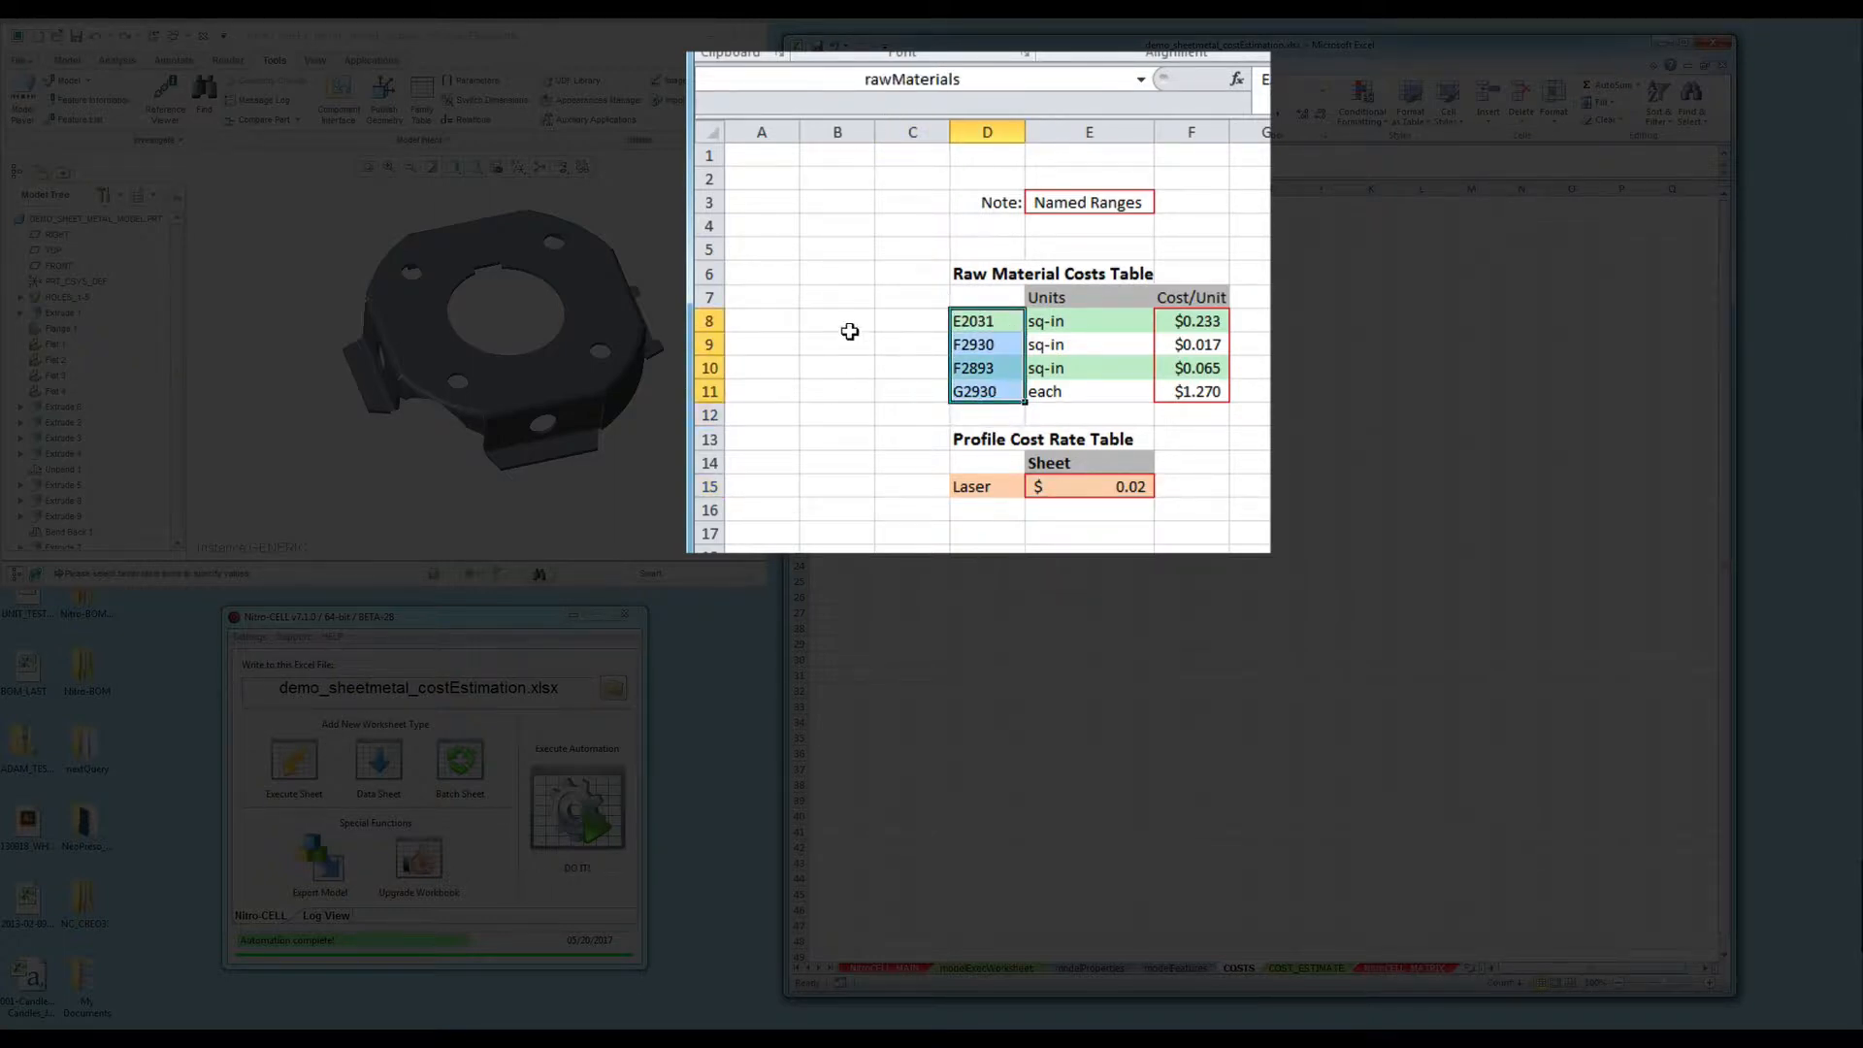
left_click(860, 449)
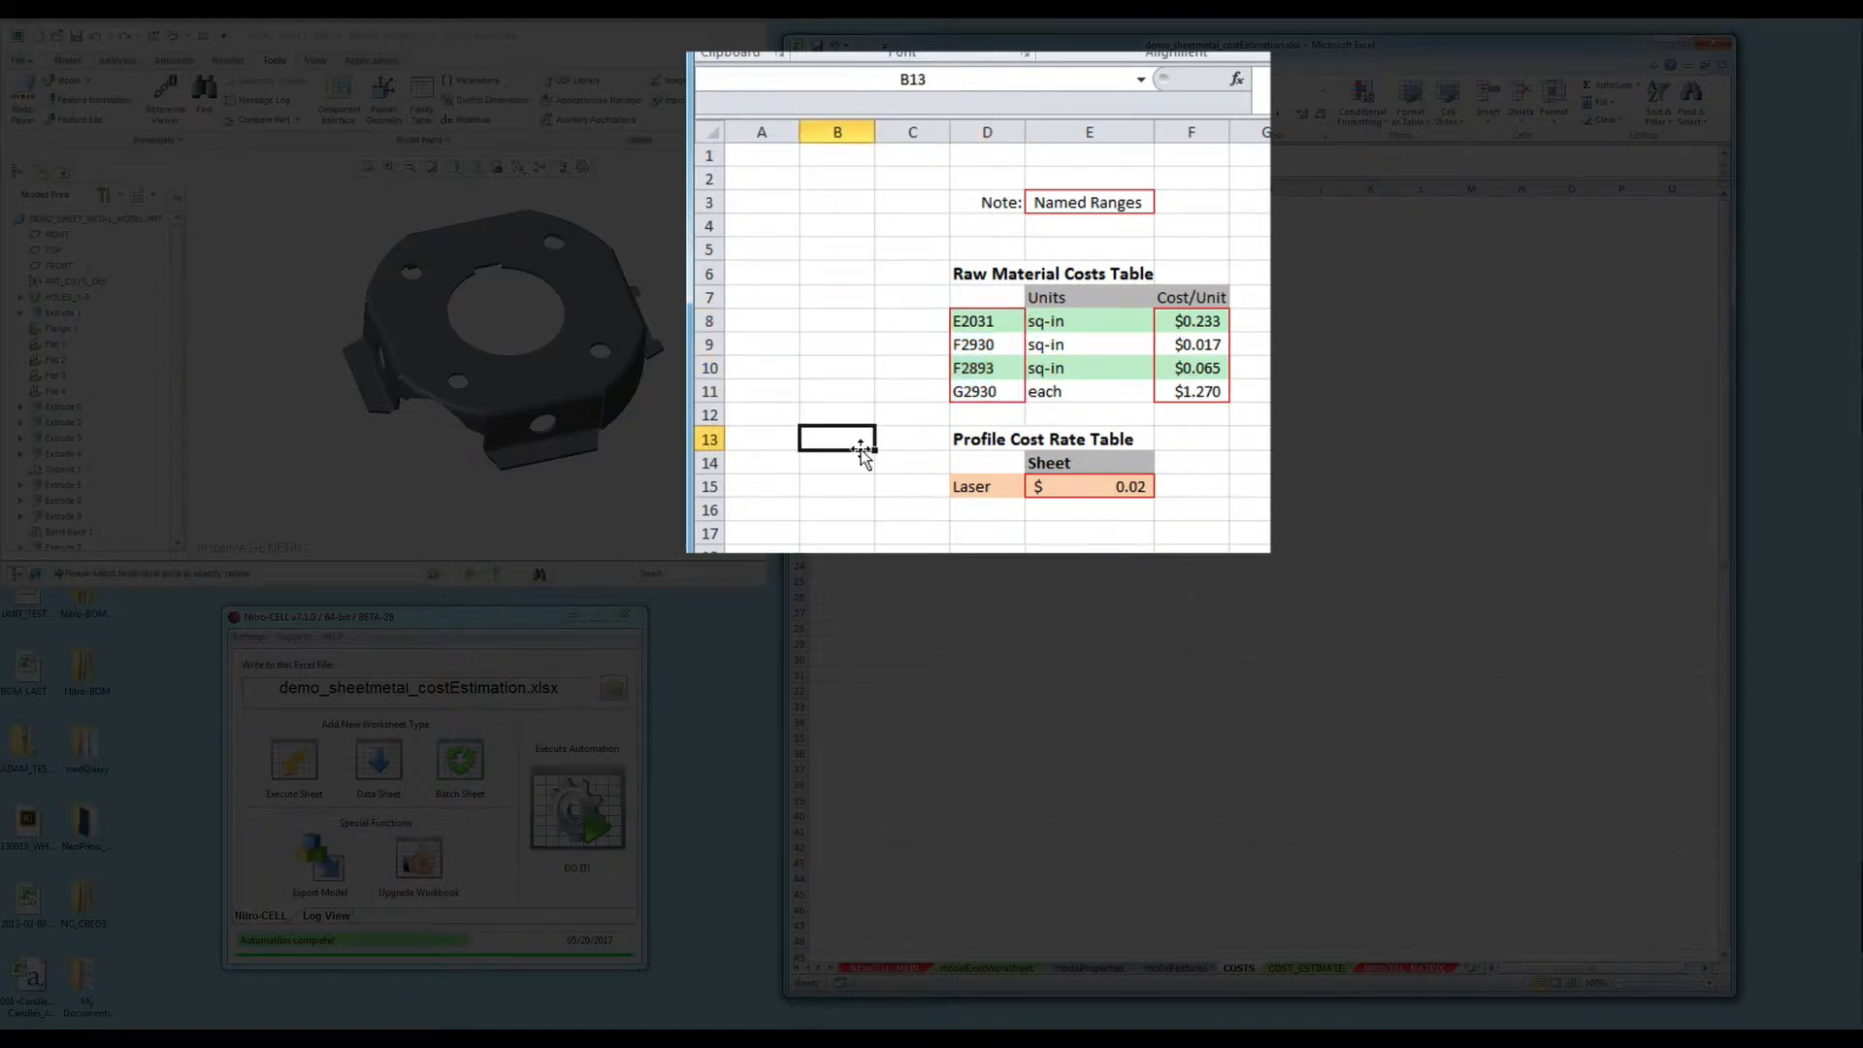
left_click(1003, 966)
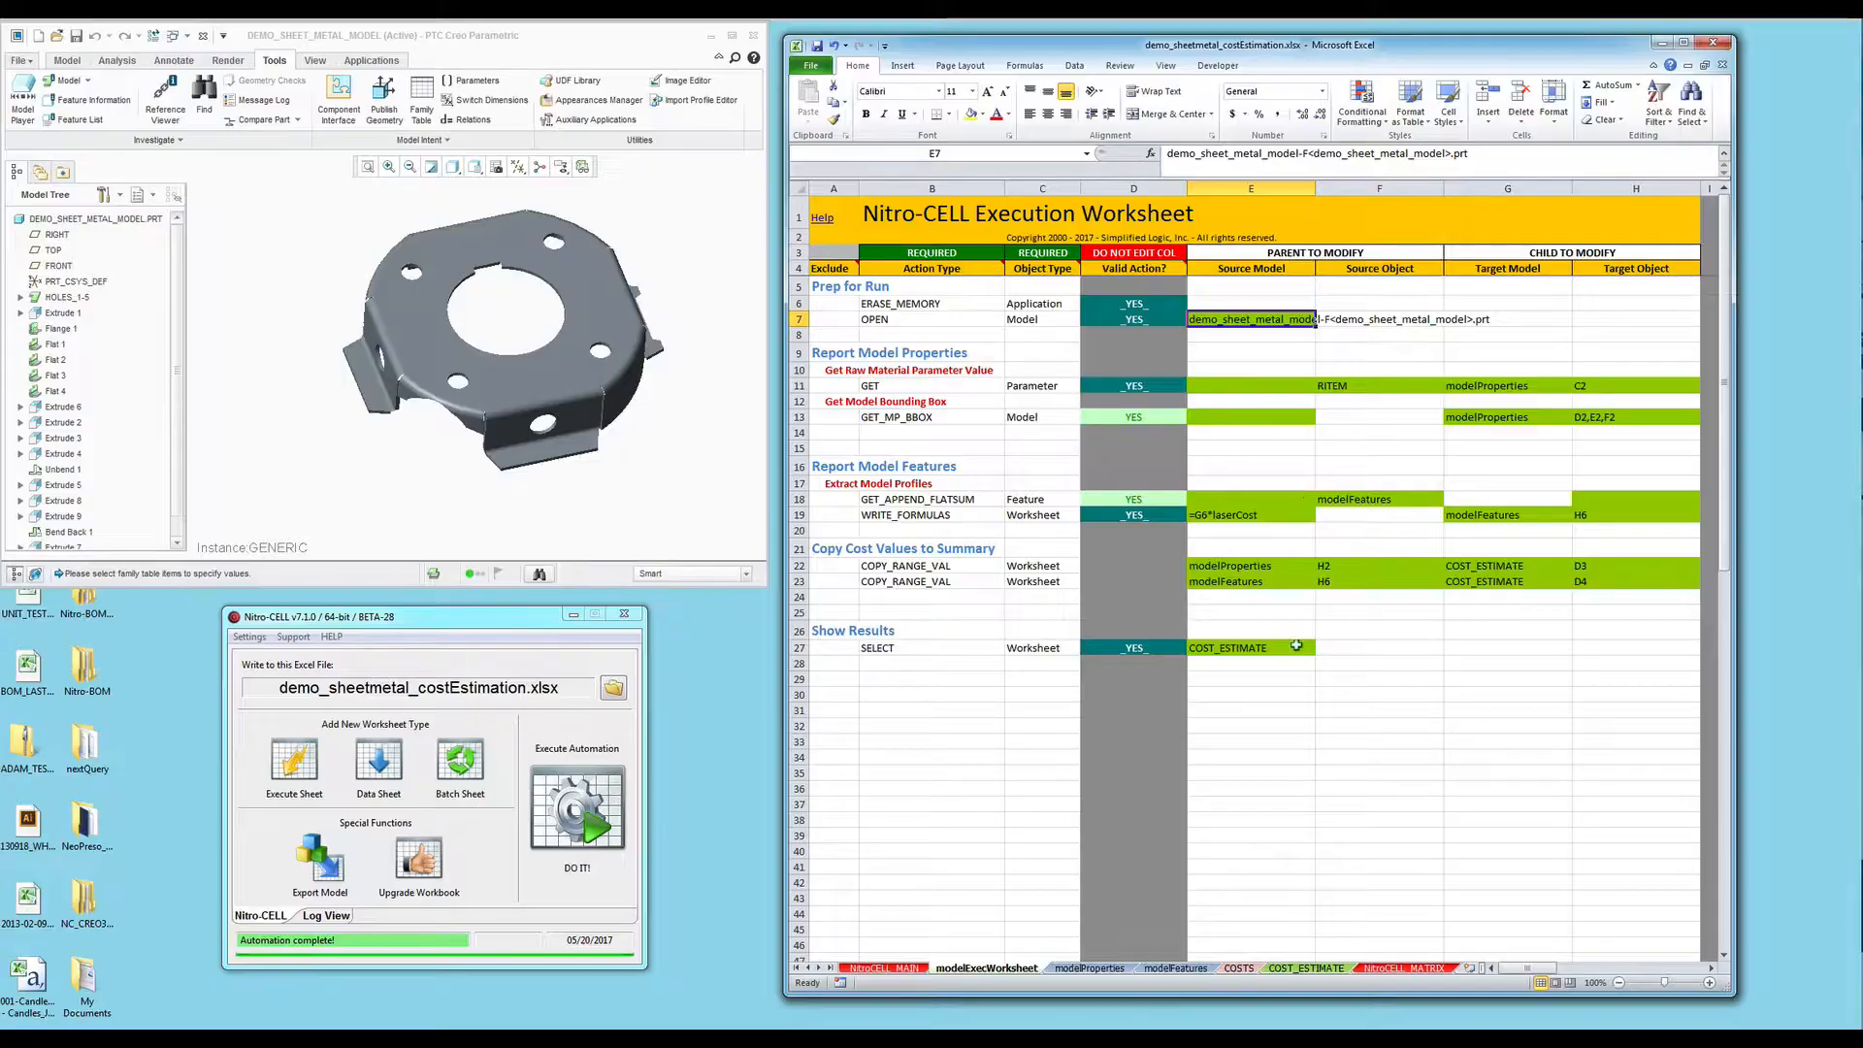
left_click(1171, 969)
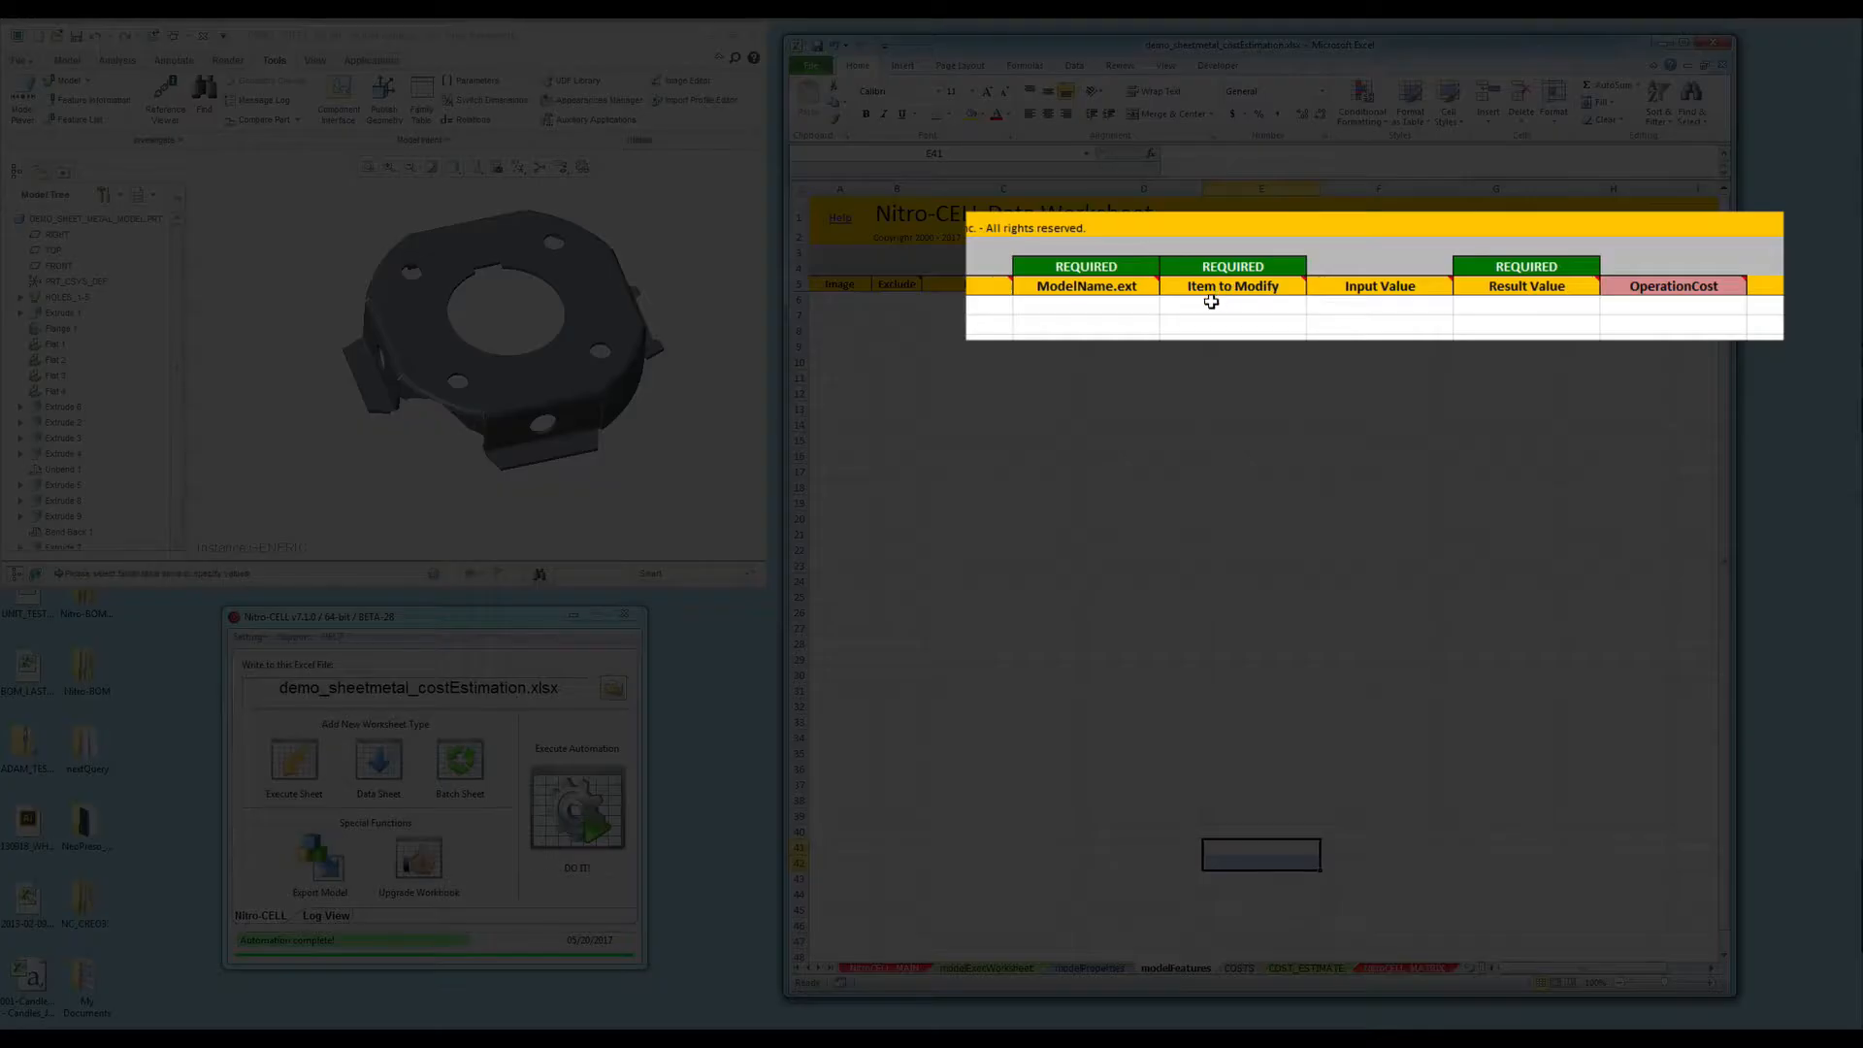
left_click(1090, 305)
key("Tab")
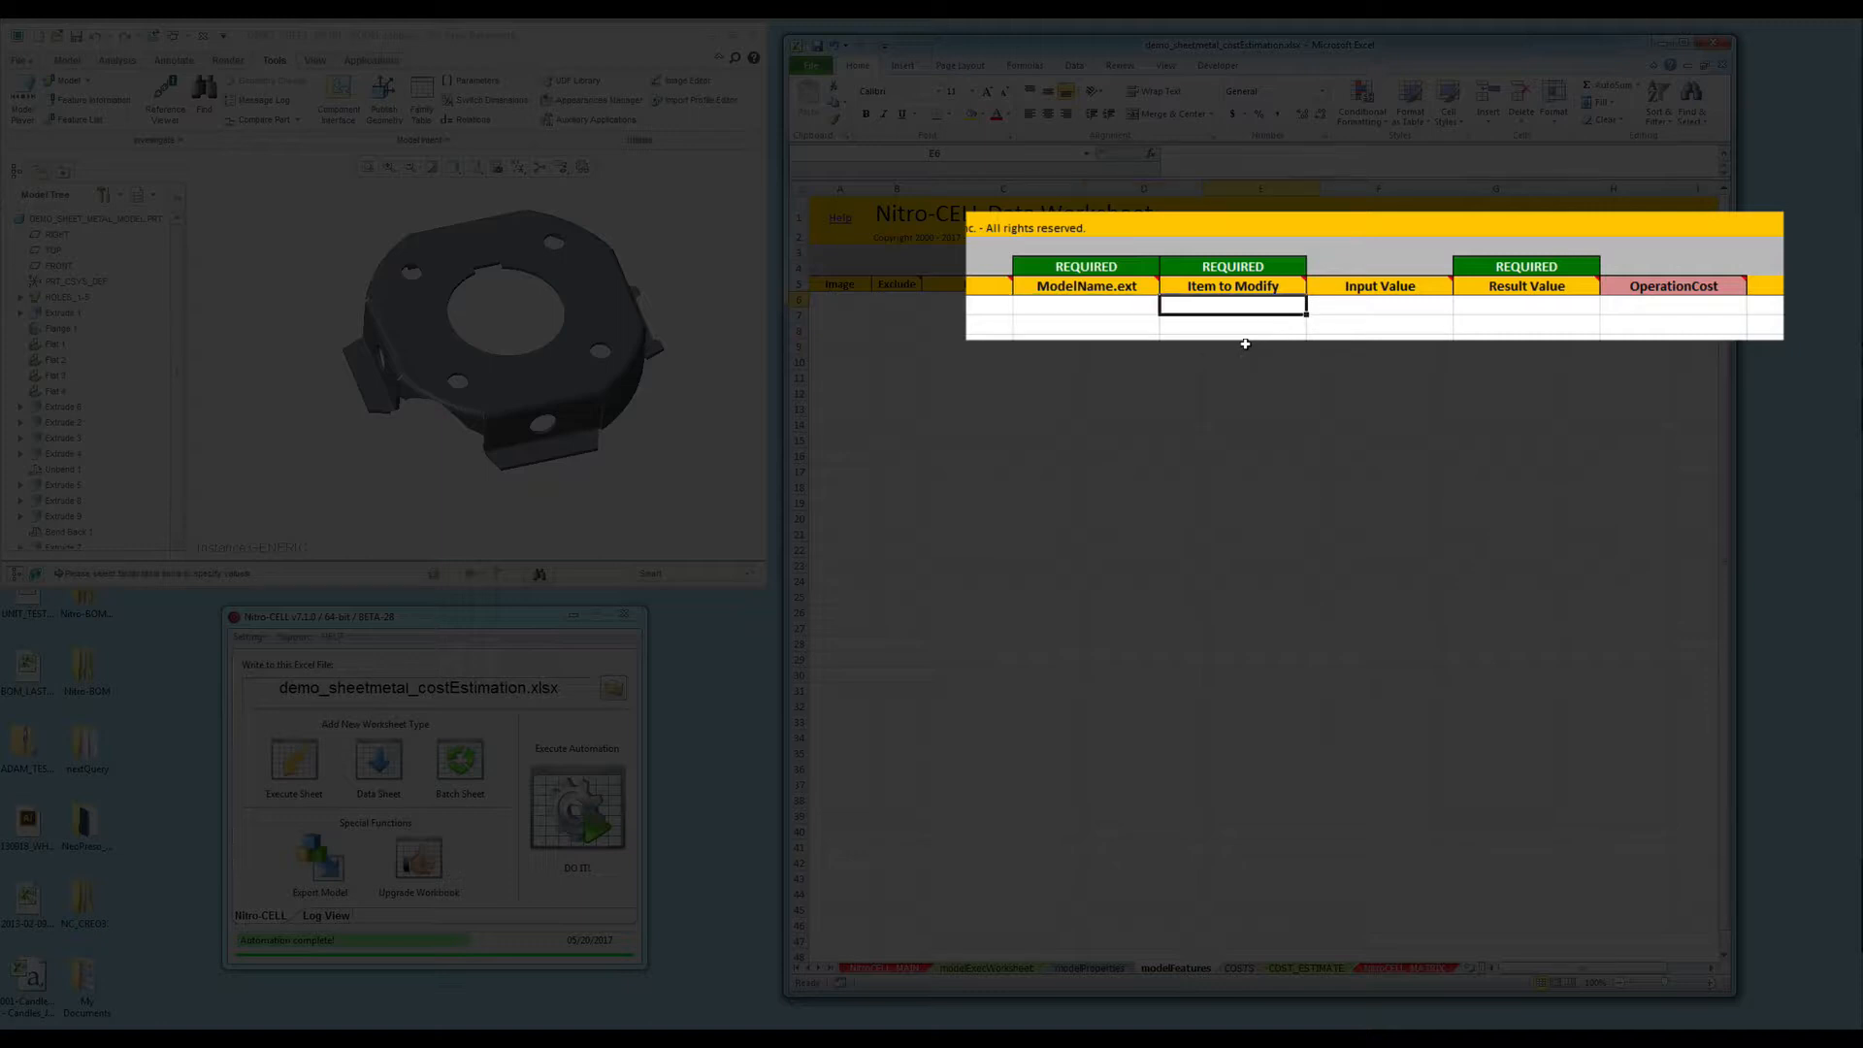
key("Tab")
key("Tab")
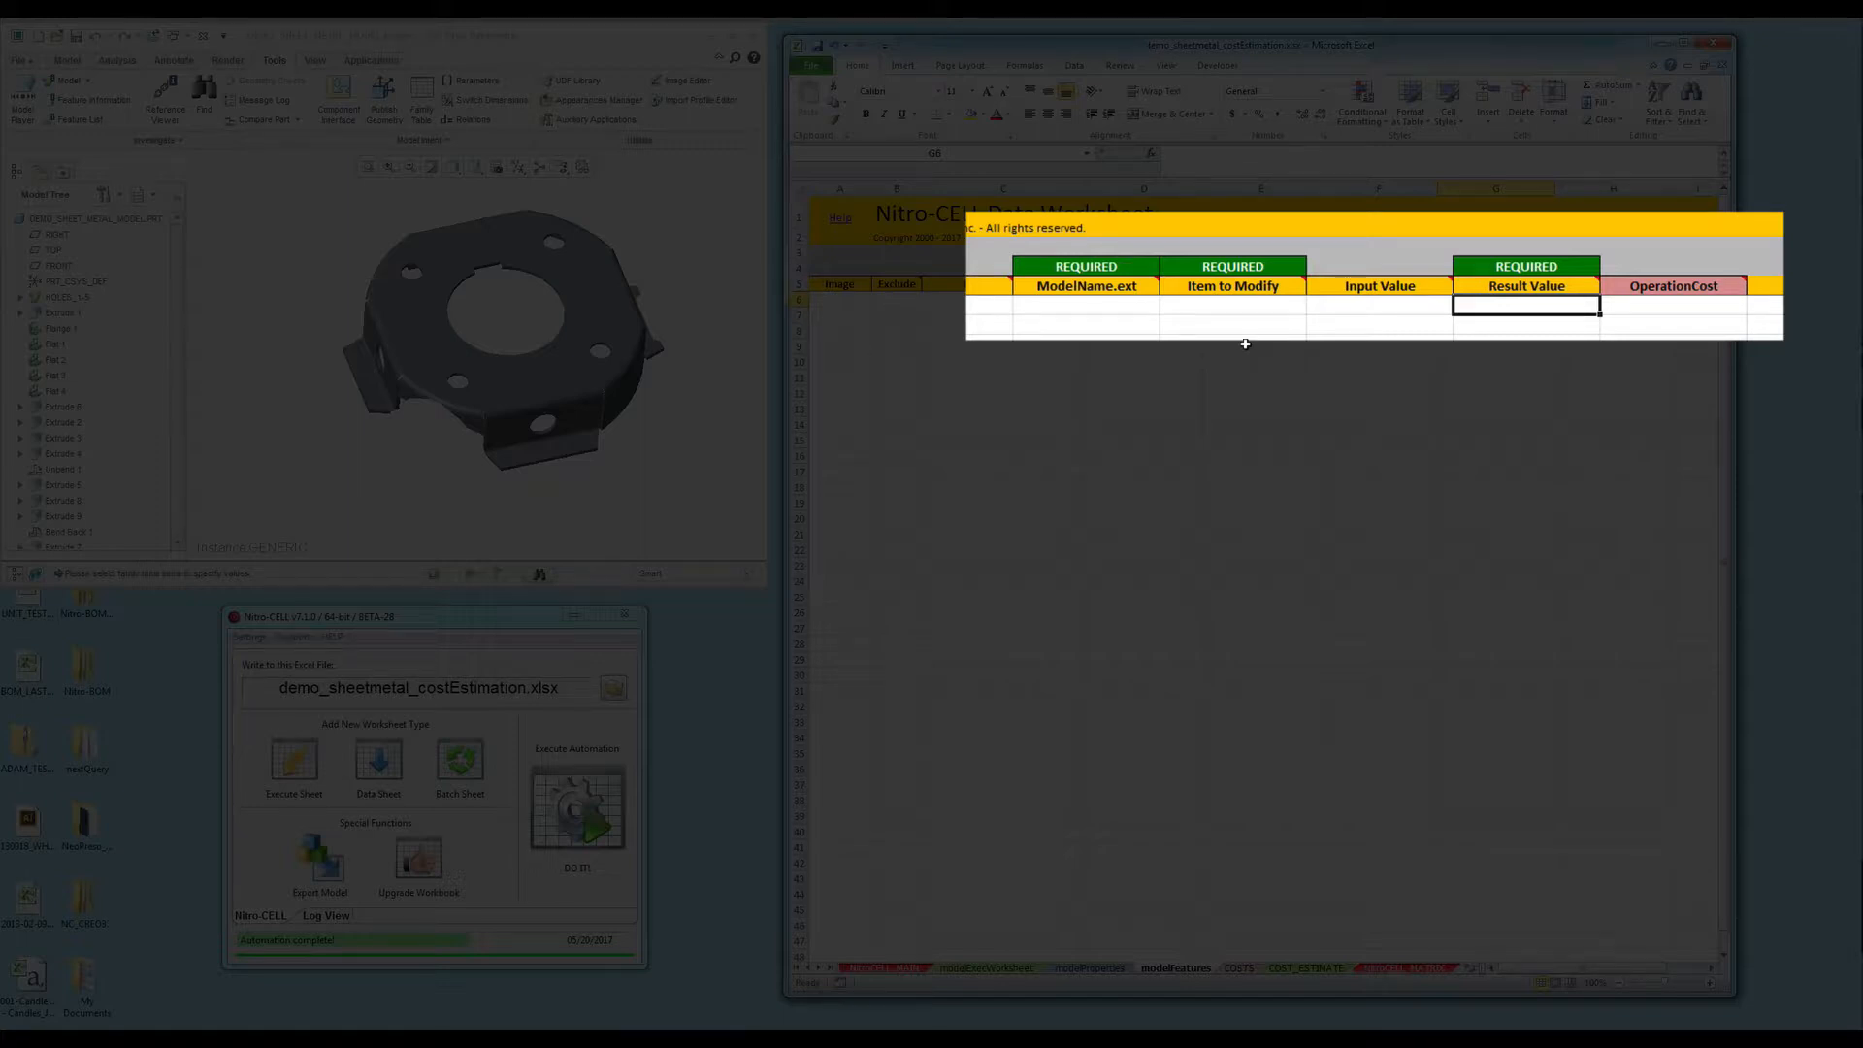
left_click(1635, 307)
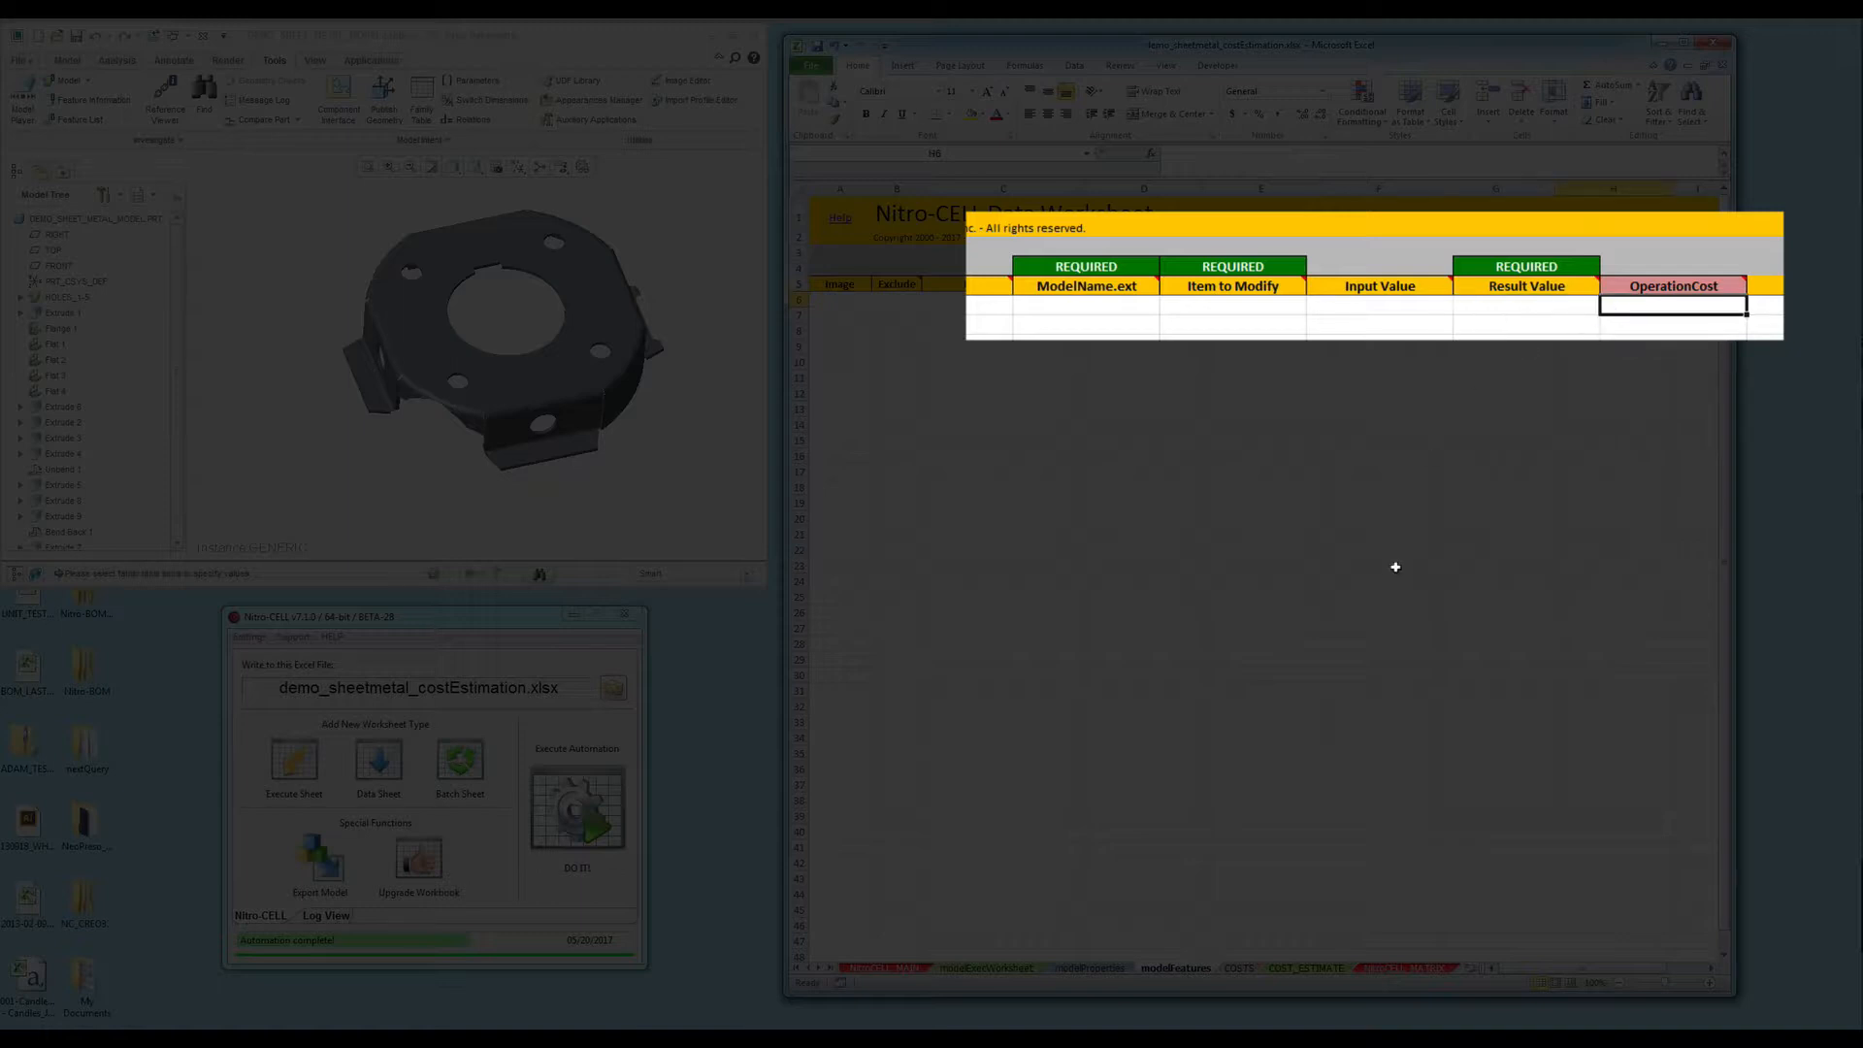
key("Left")
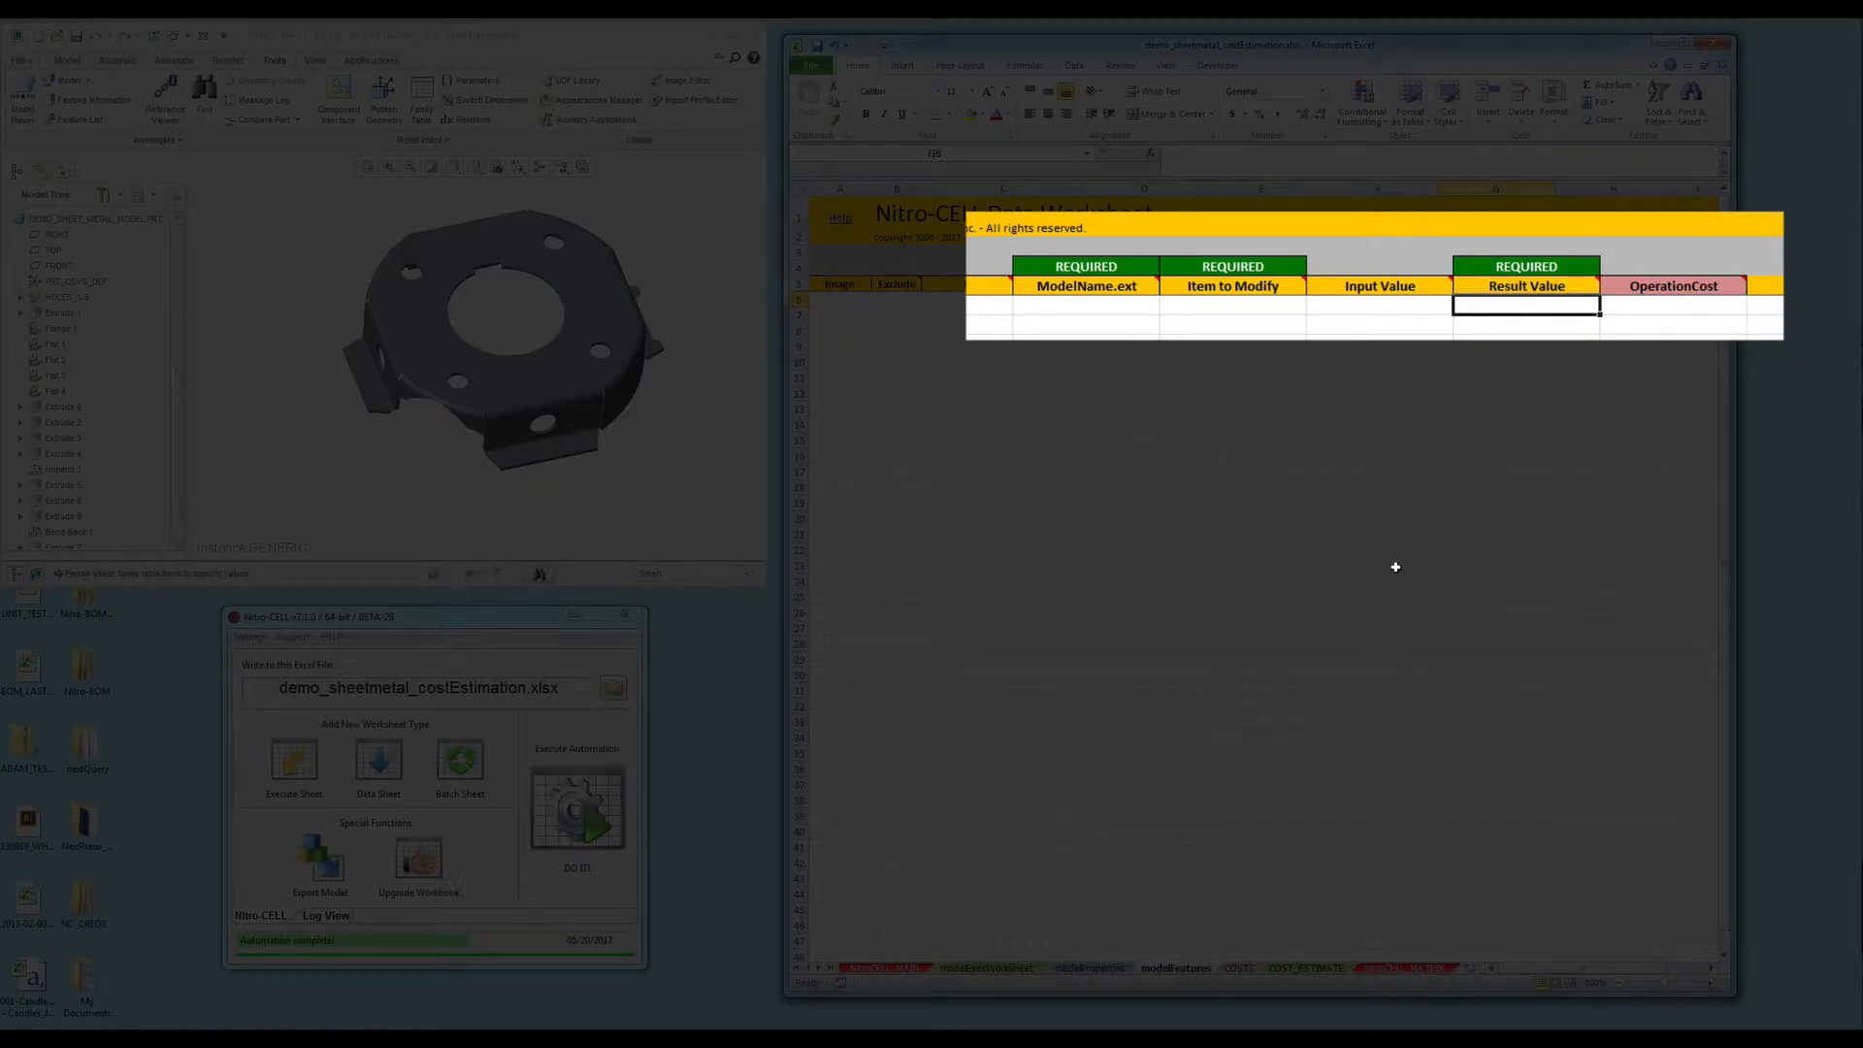
key("Right")
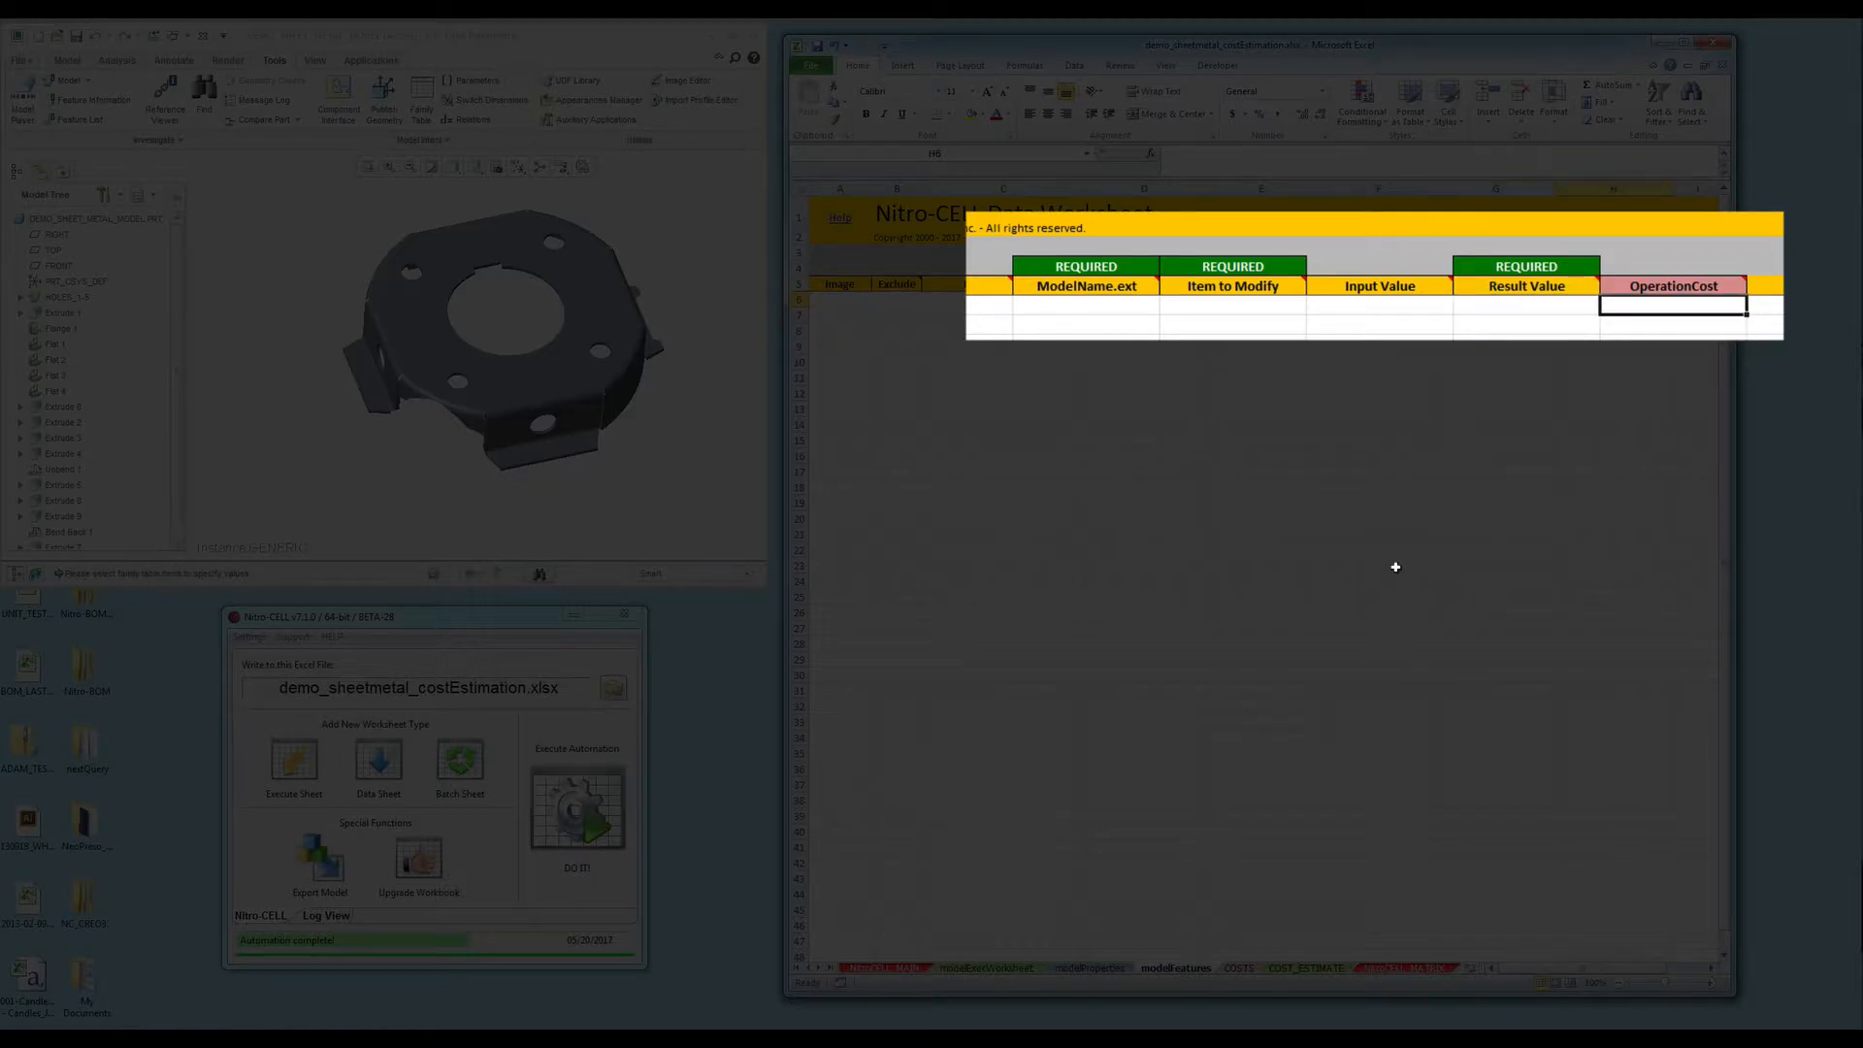
left_click(1531, 305)
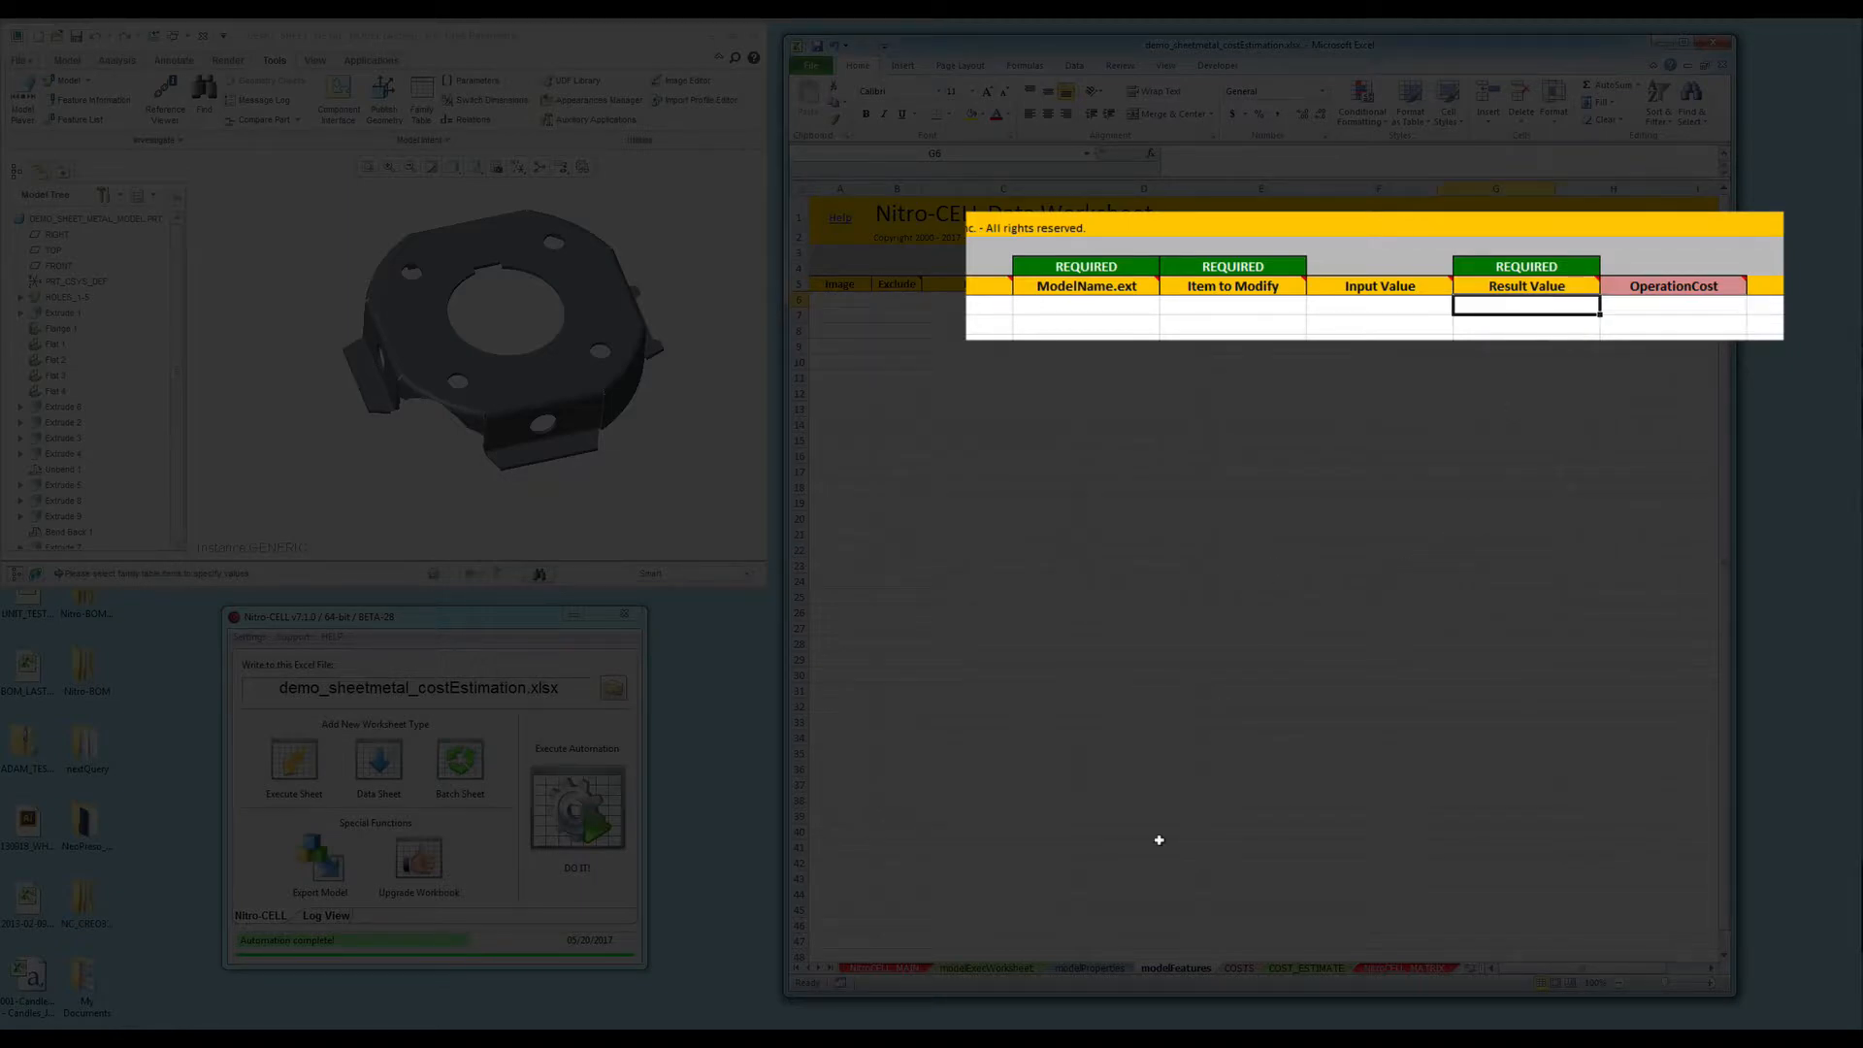
- Inspect the WRITE_FORMULAS step's =G6*laserCost formula in E19 on modelExecWorksheet
left_click(999, 968)
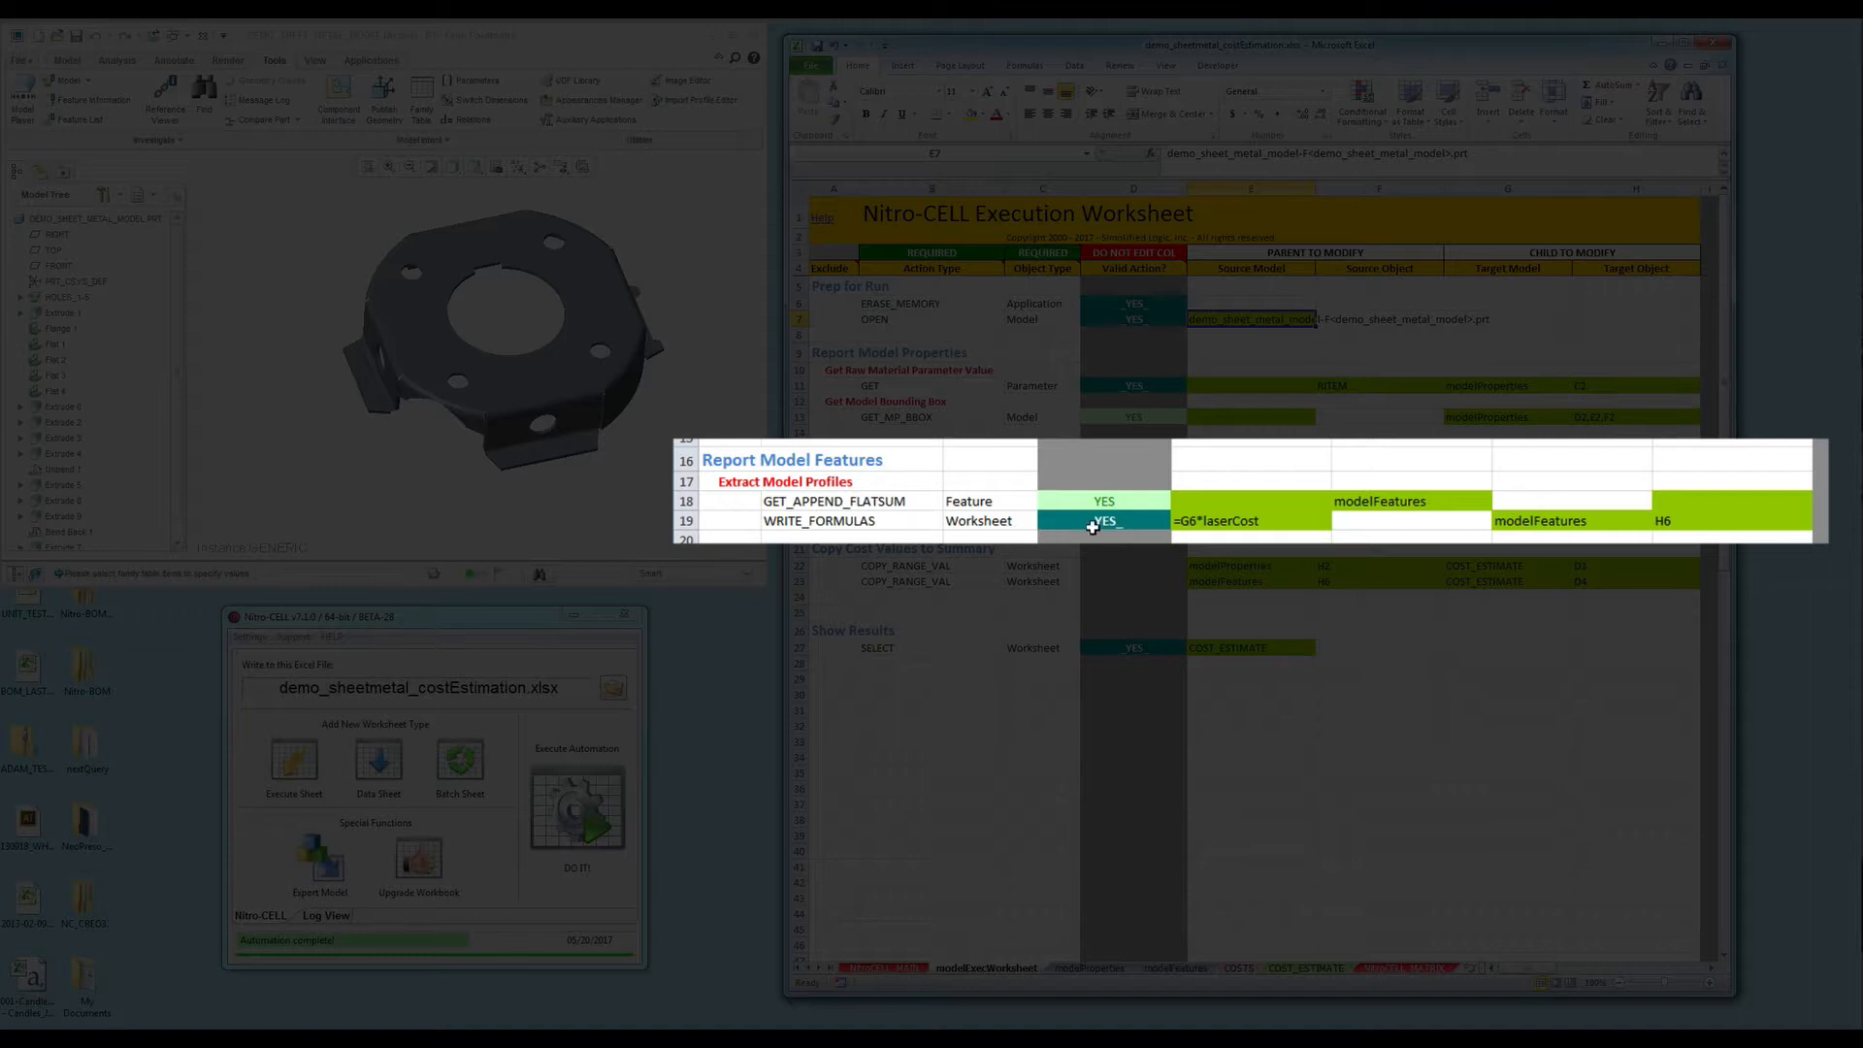
left_click(1279, 523)
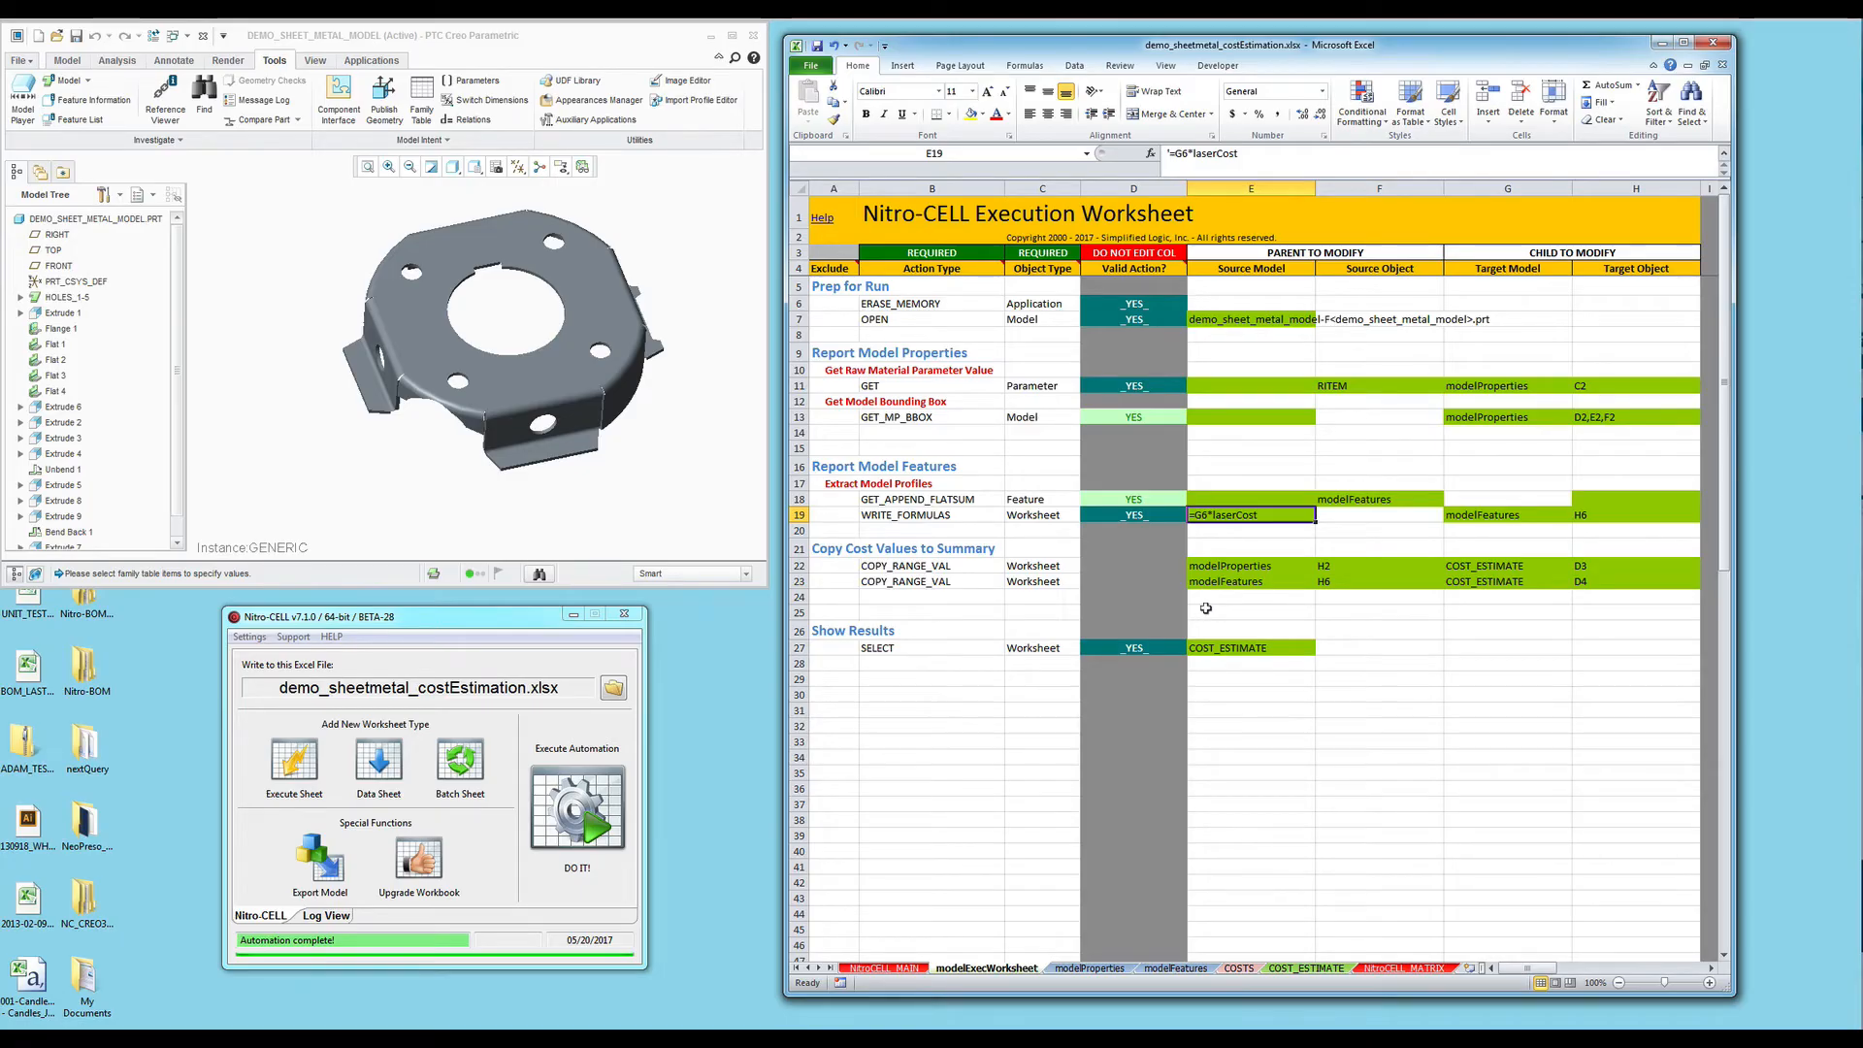
left_click(1301, 969)
- Enter =SUM(D3:D4) in D5 and run Nitro-CELL, yielding $3.49, $1.70 and $5.19 total
left_click(1078, 225)
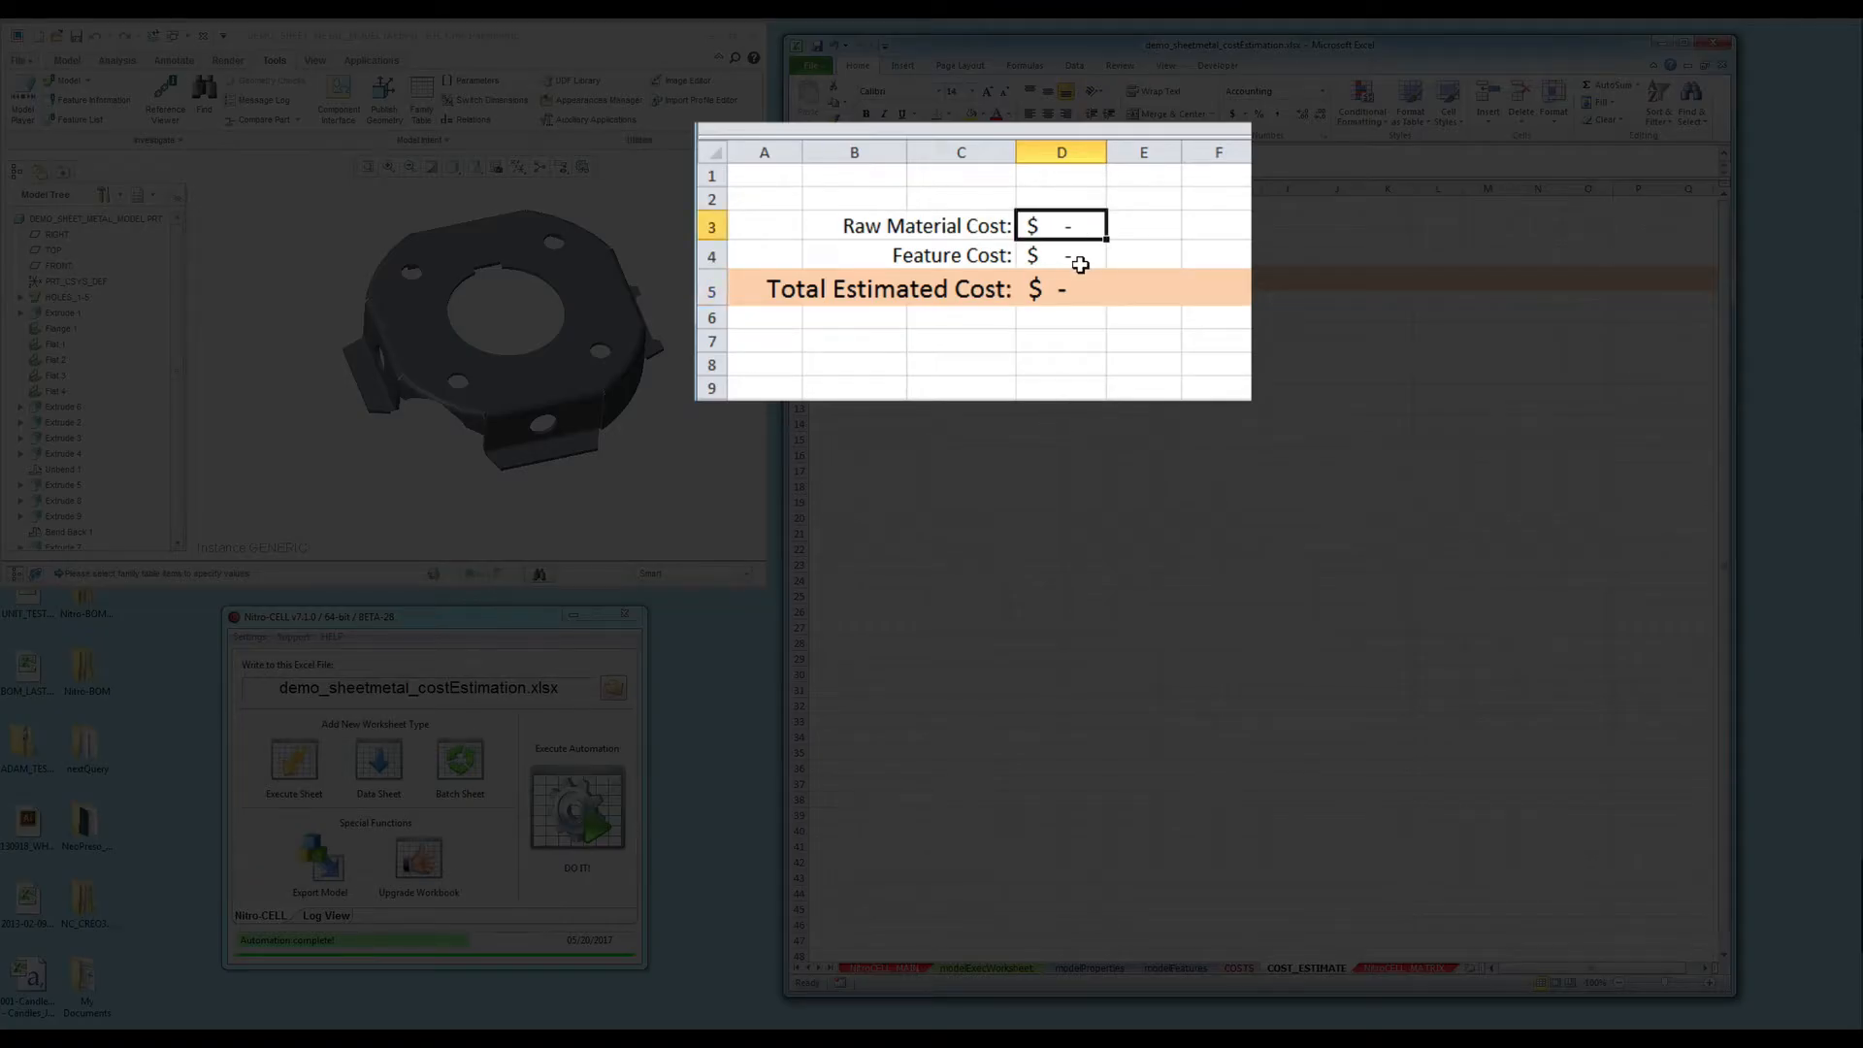
left_click(1087, 258)
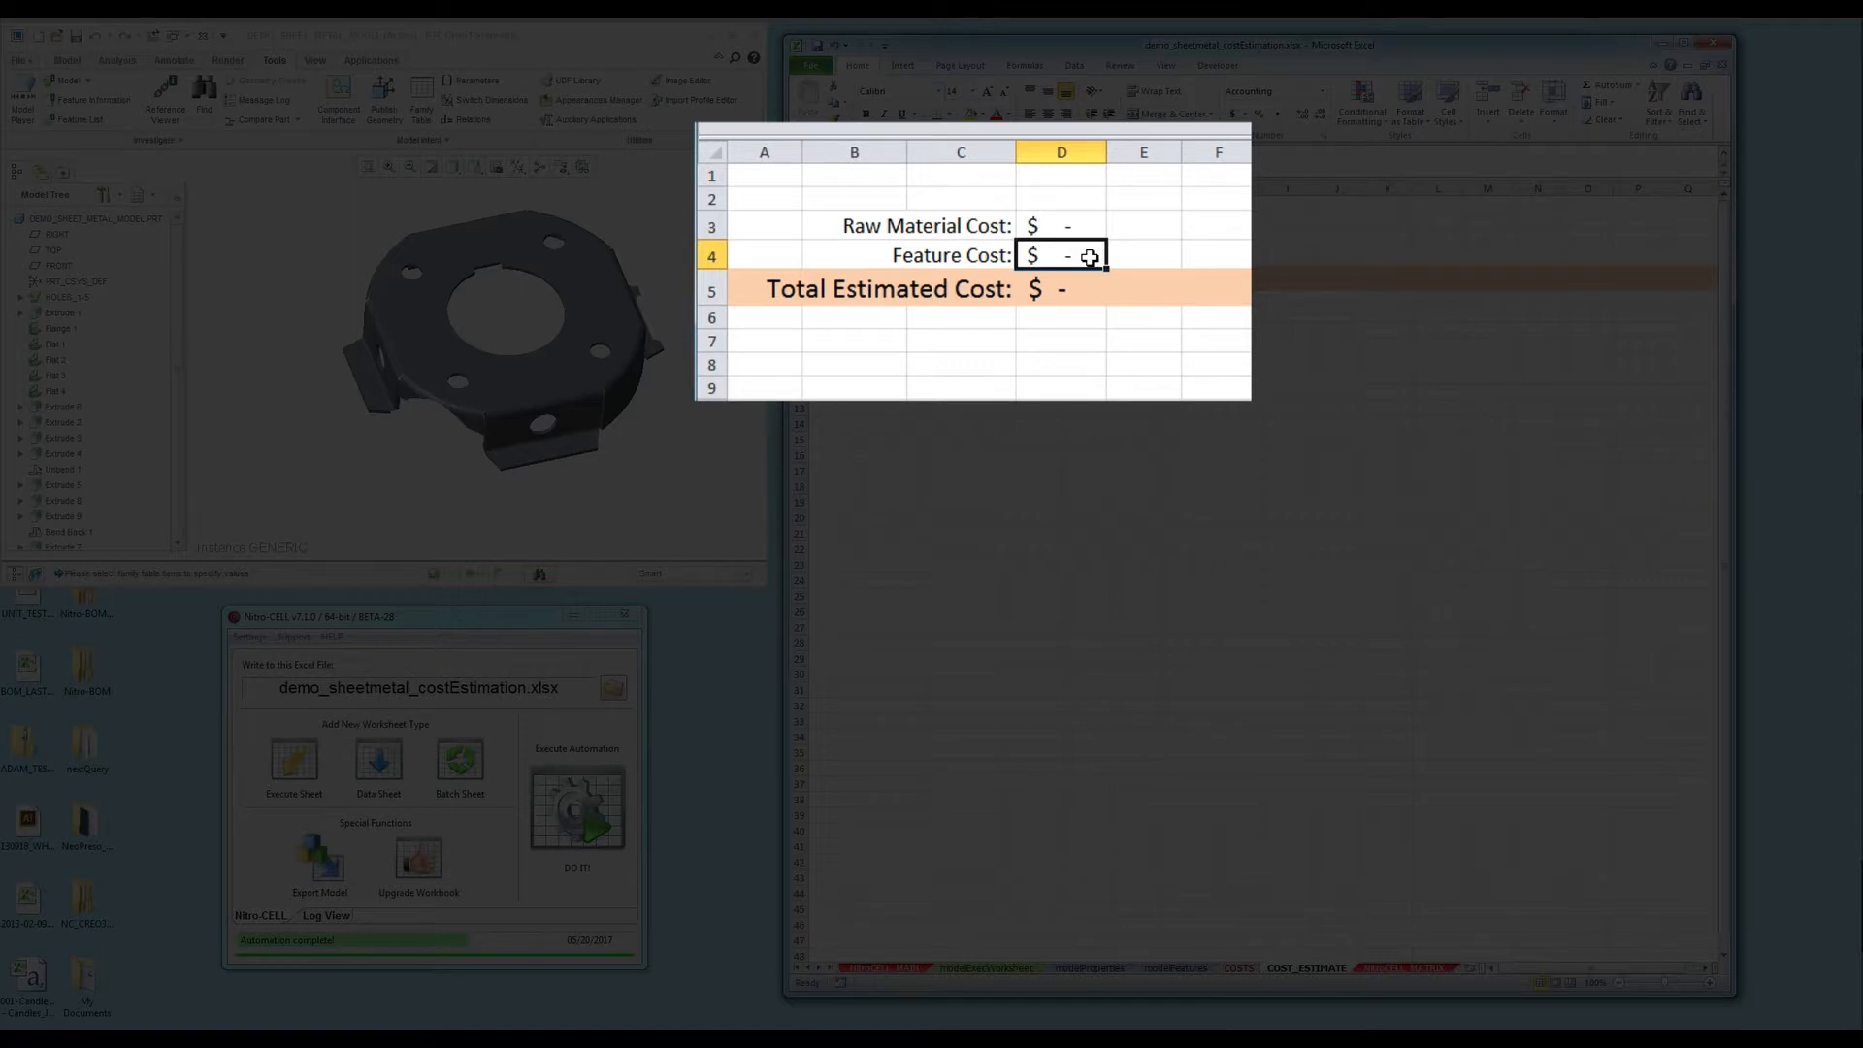
key("Down")
type("=SUM(D3:D4)")
key("Return")
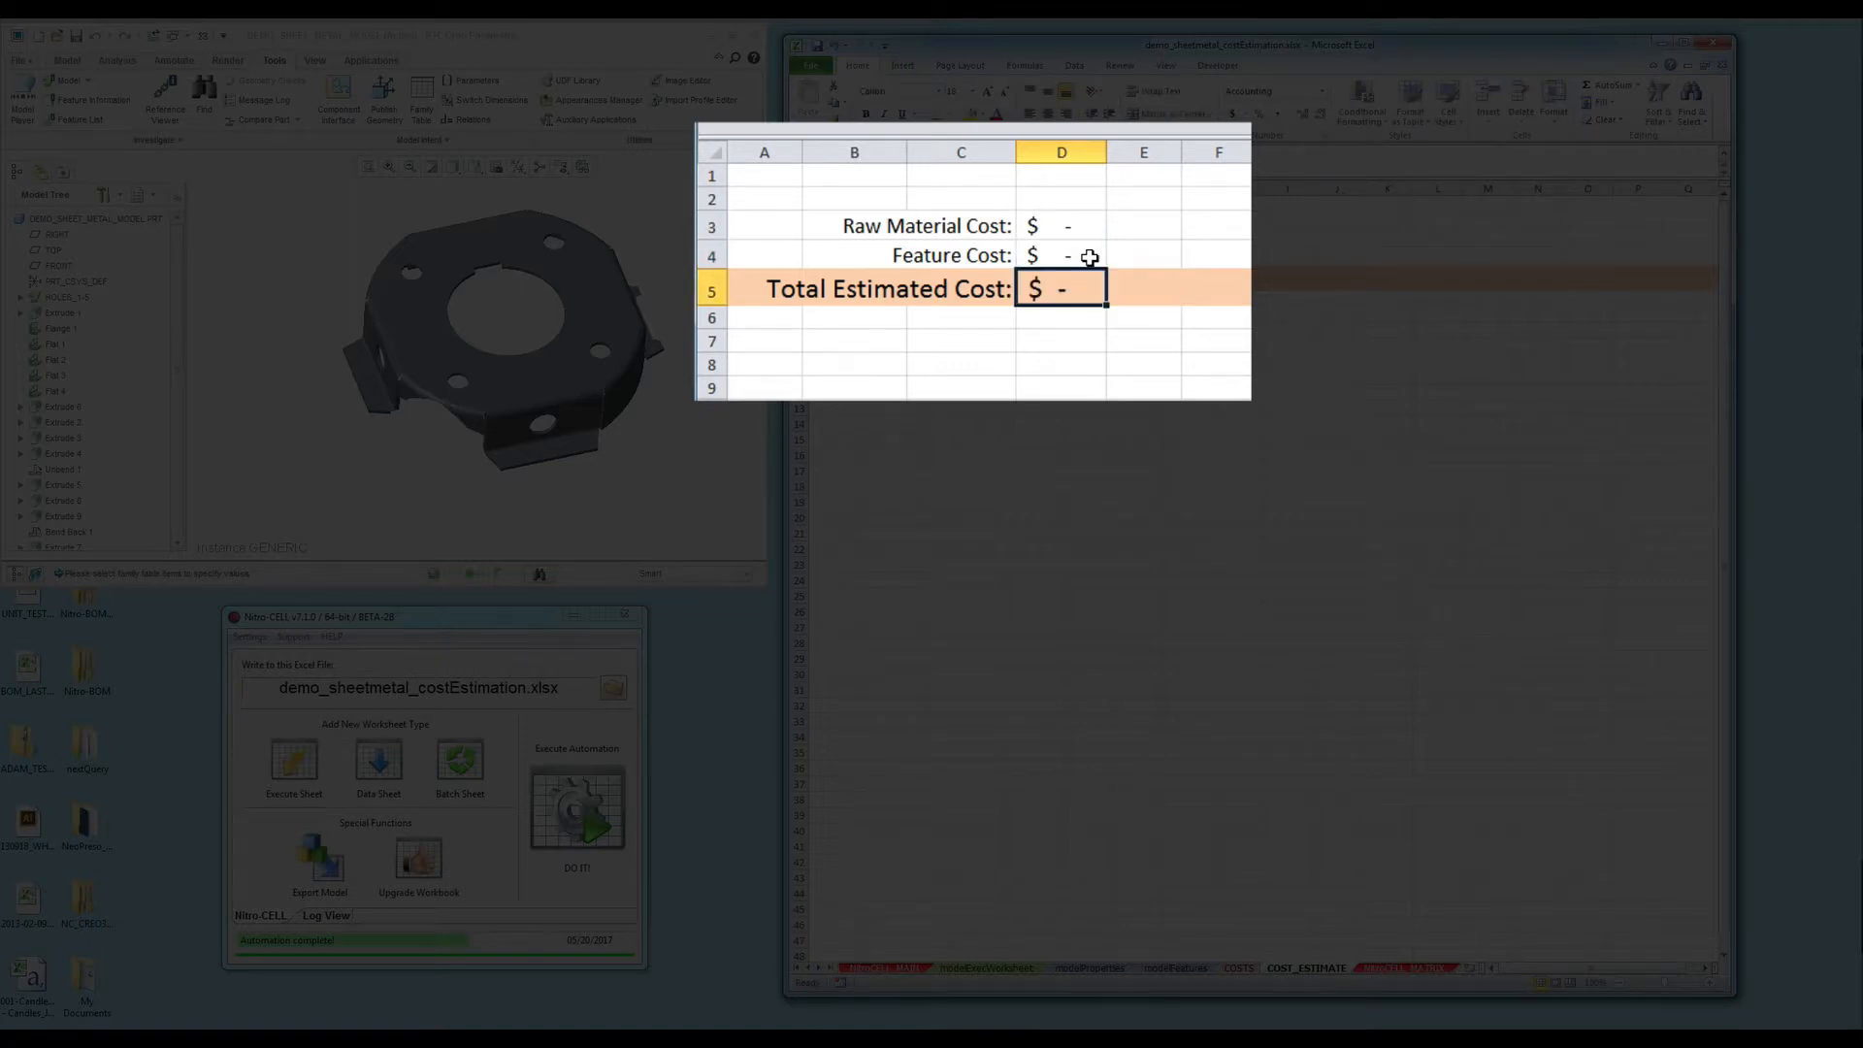
left_click(566, 817)
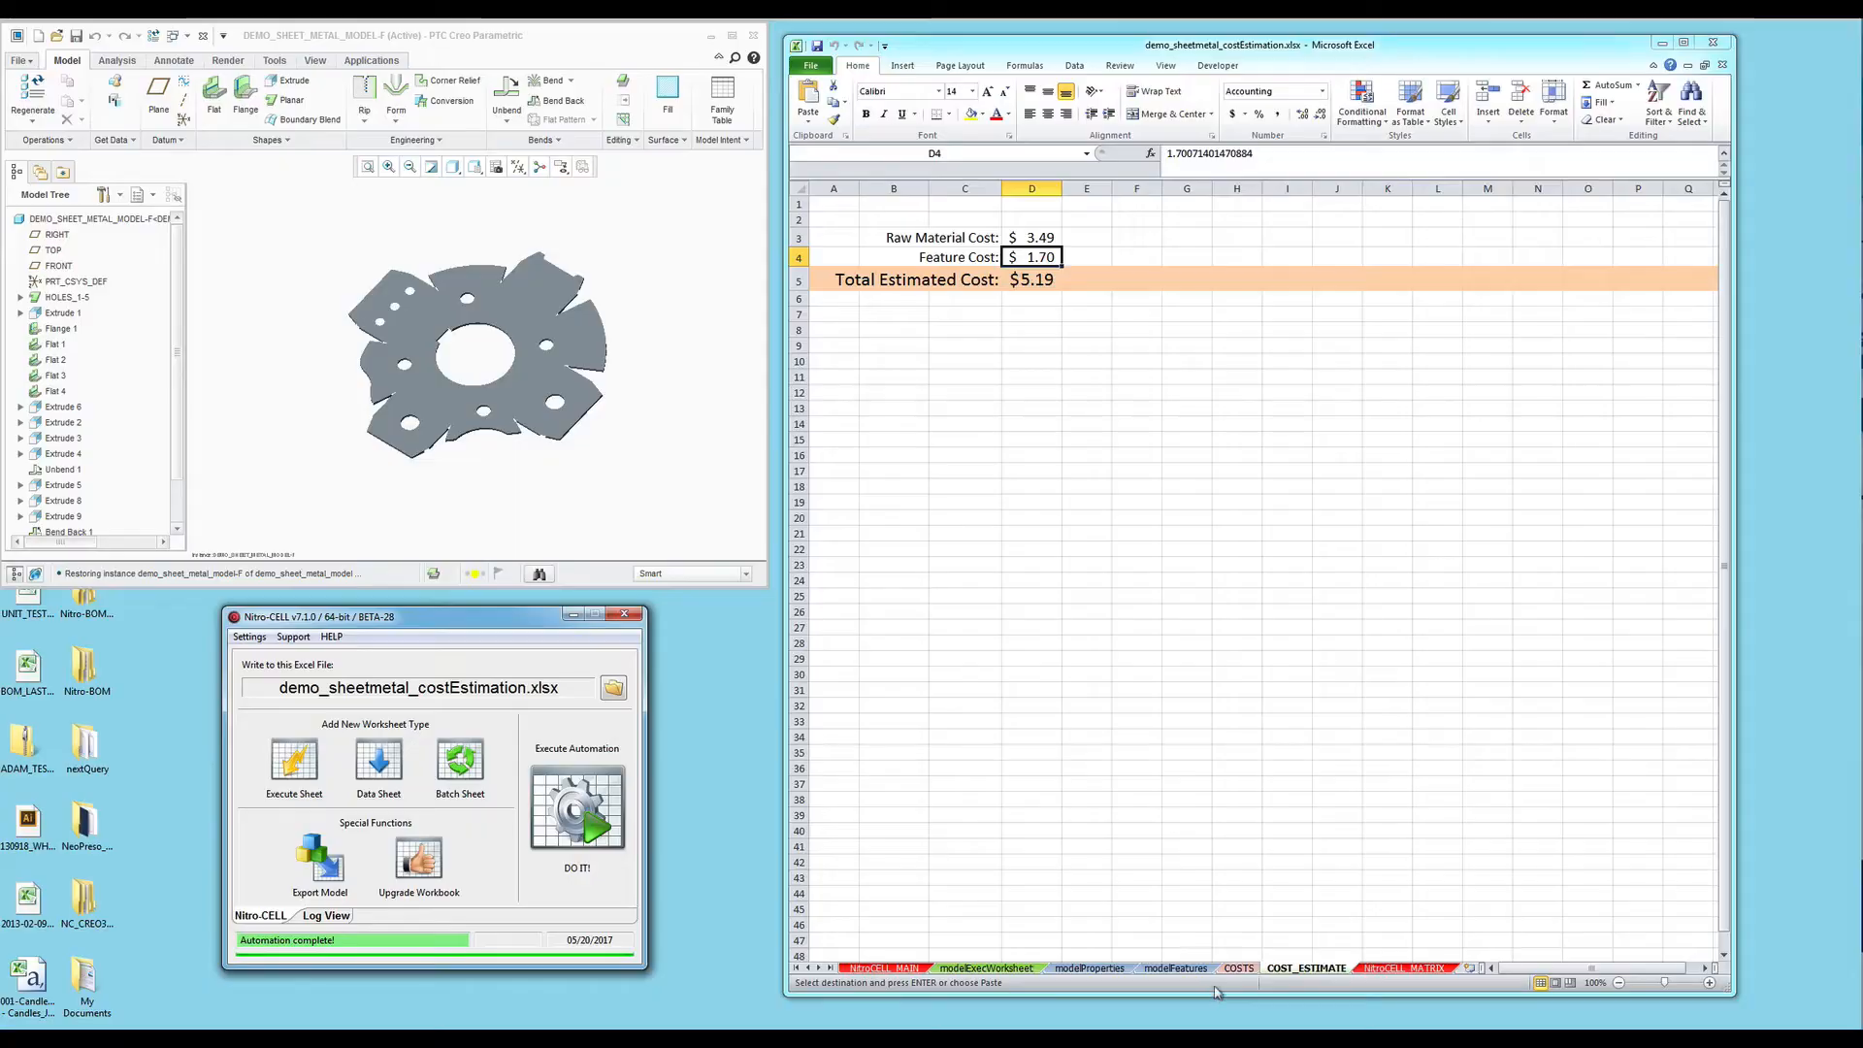
left_click(1107, 968)
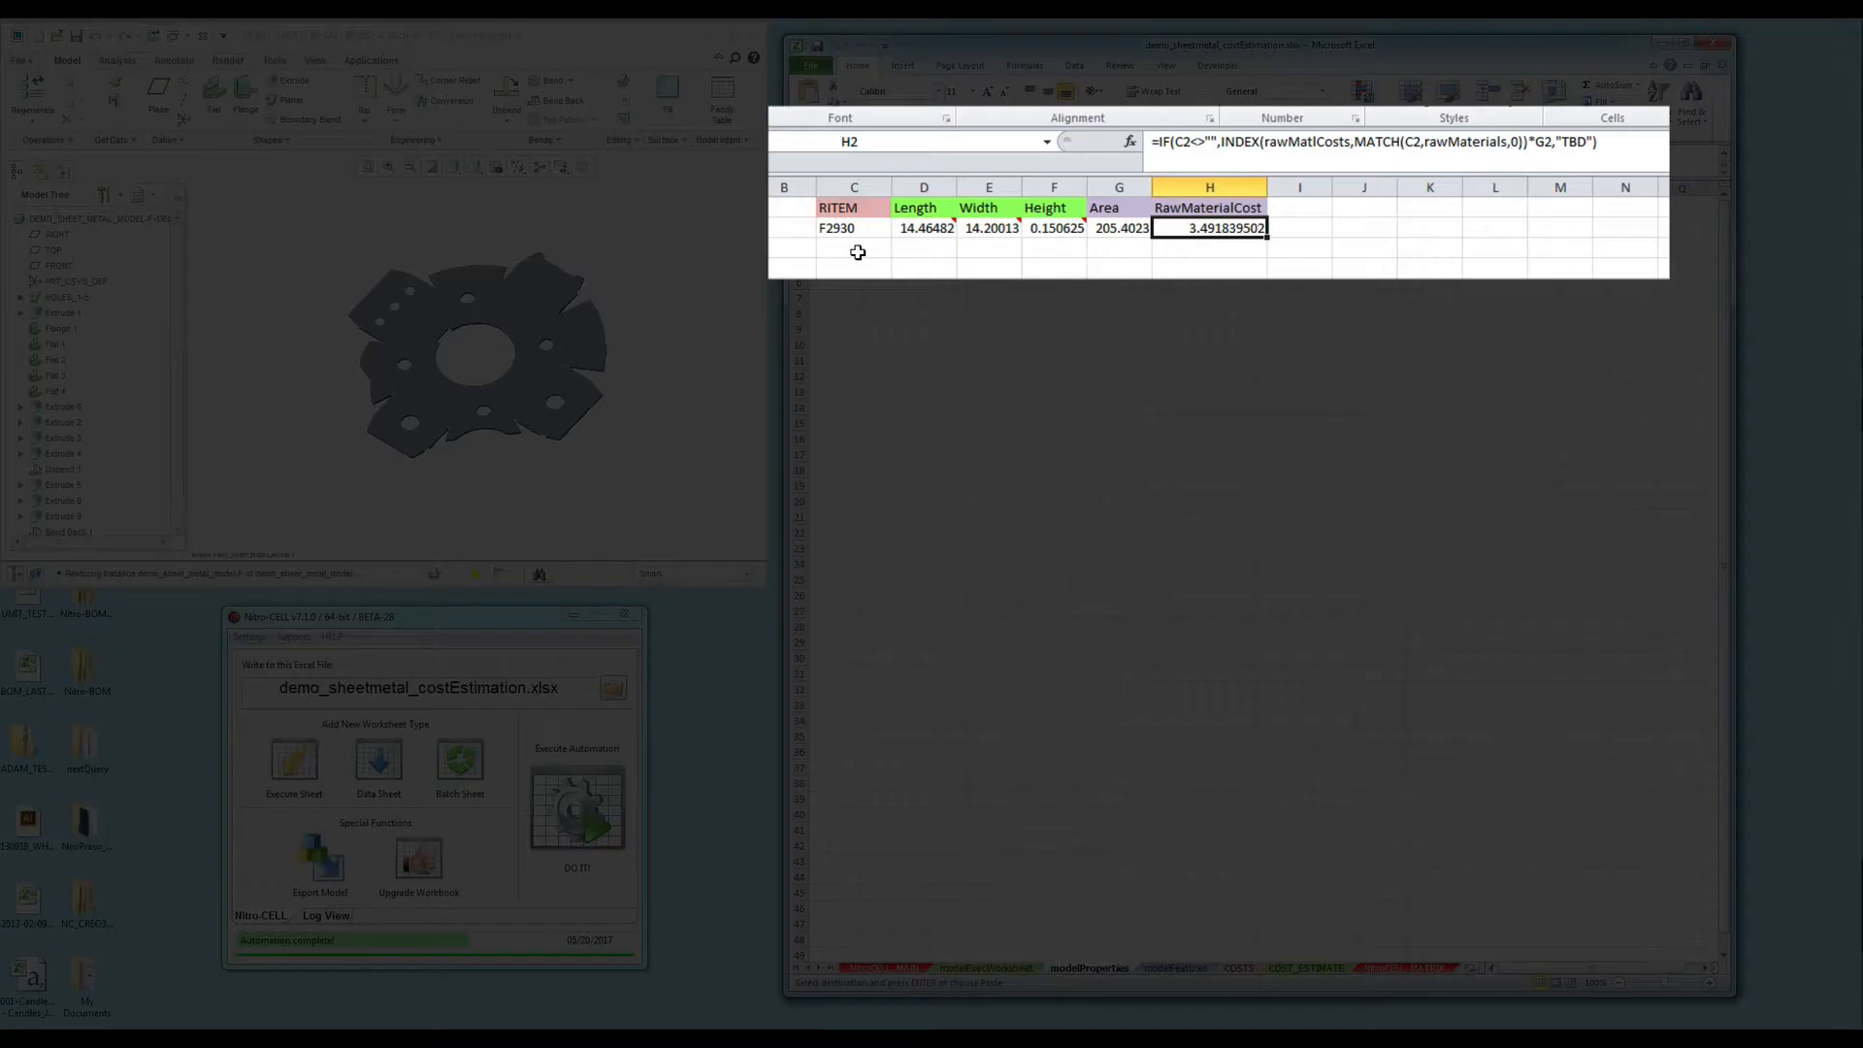
left_click(937, 235)
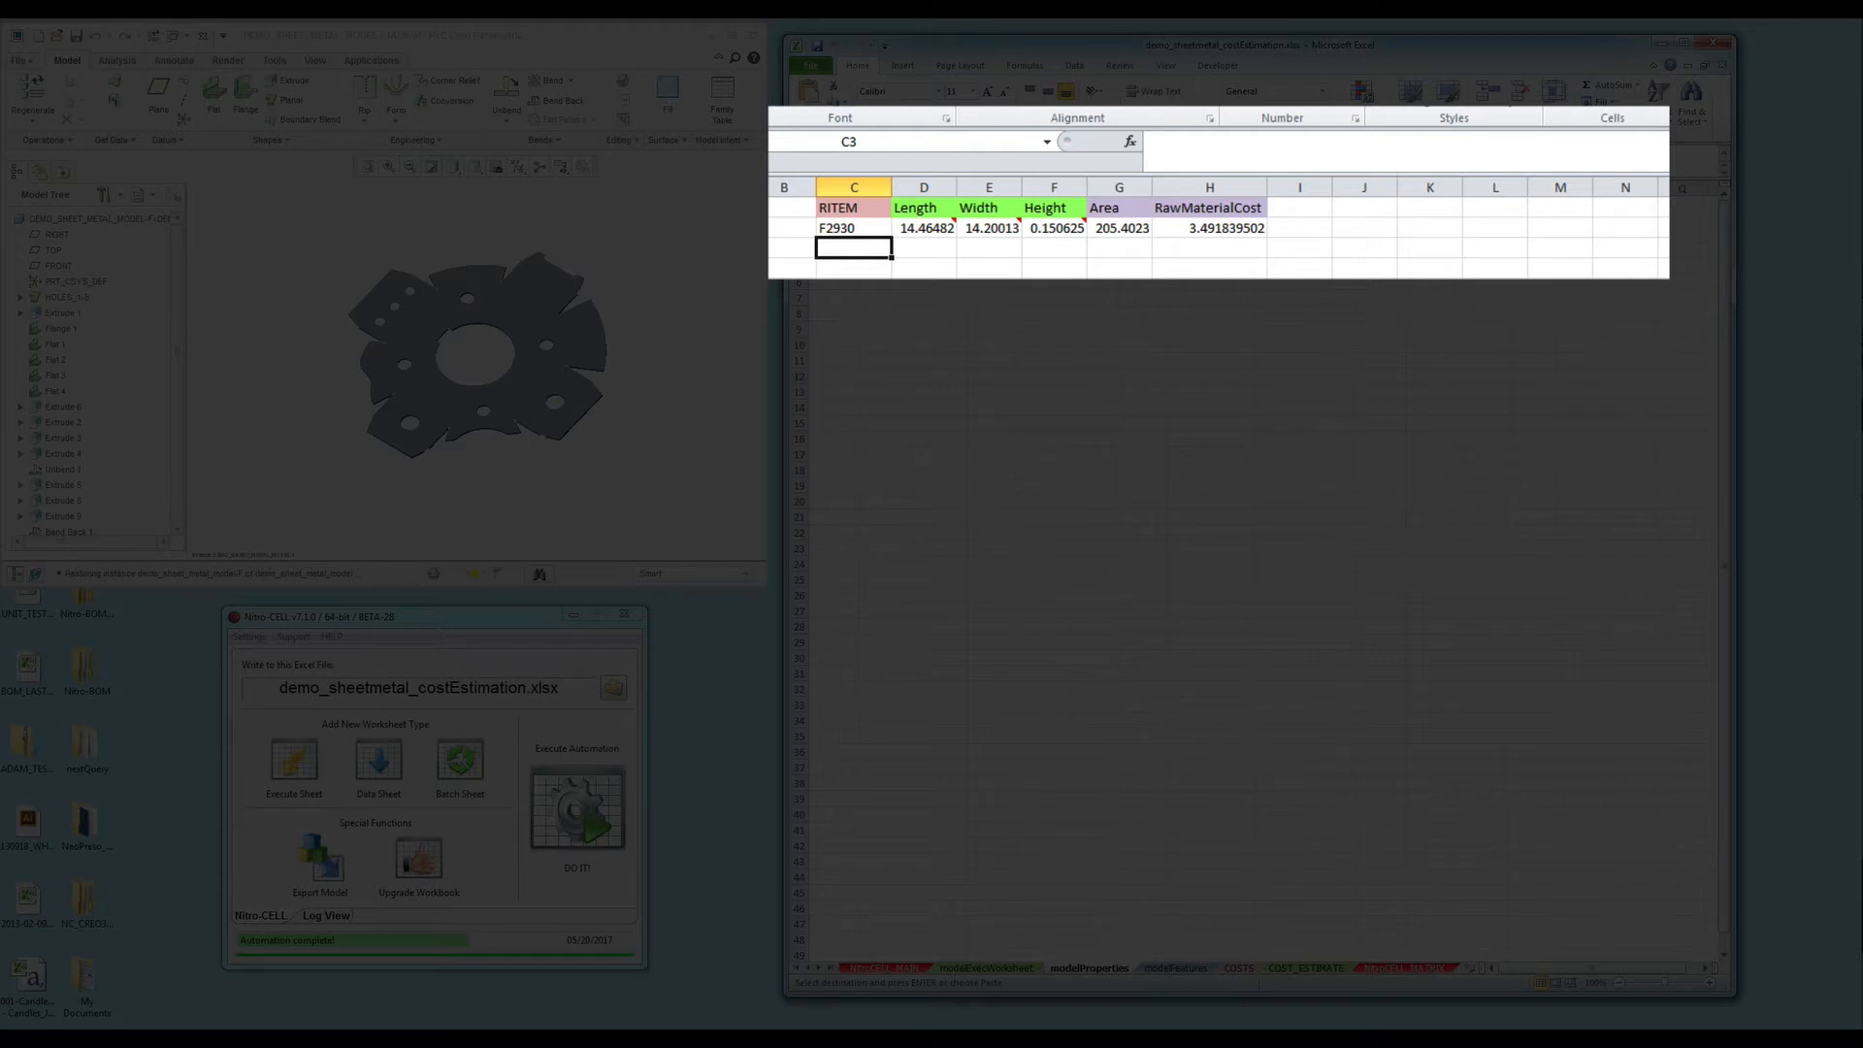
key("Right")
key("Right")
key("Right")
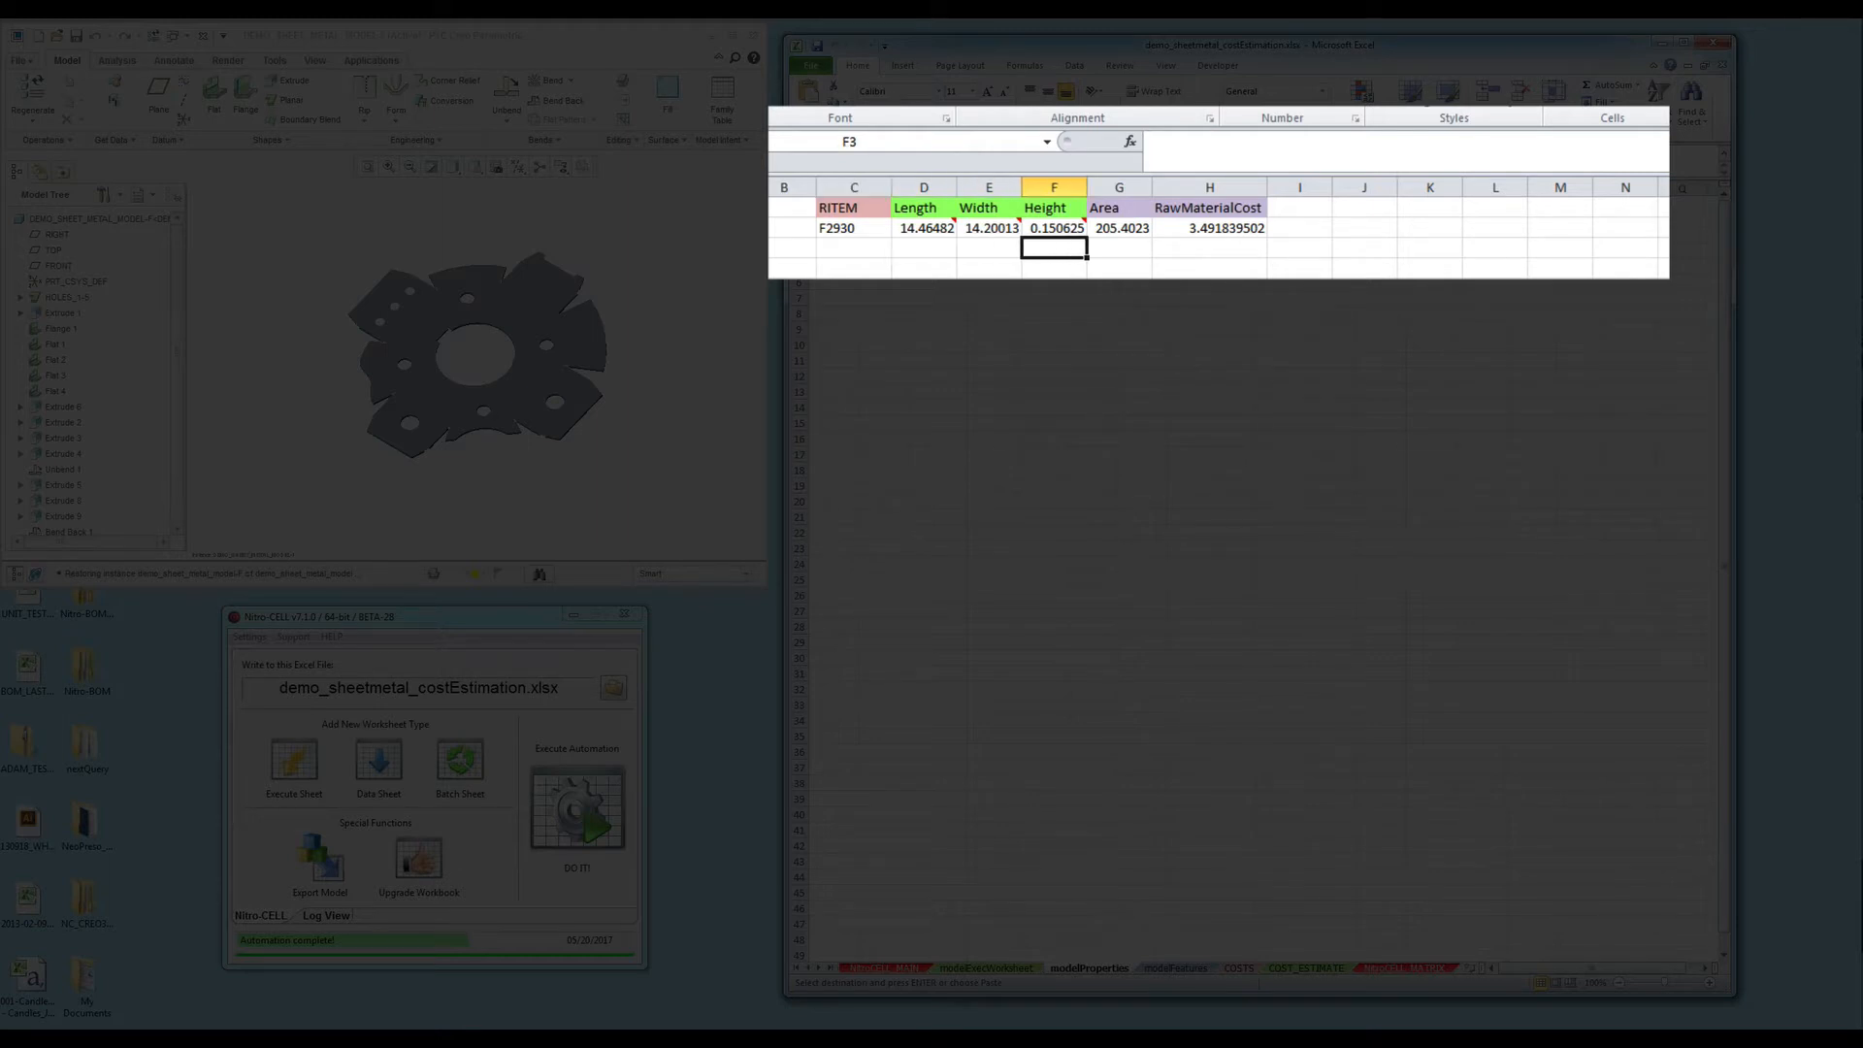
key("Right")
key("Right")
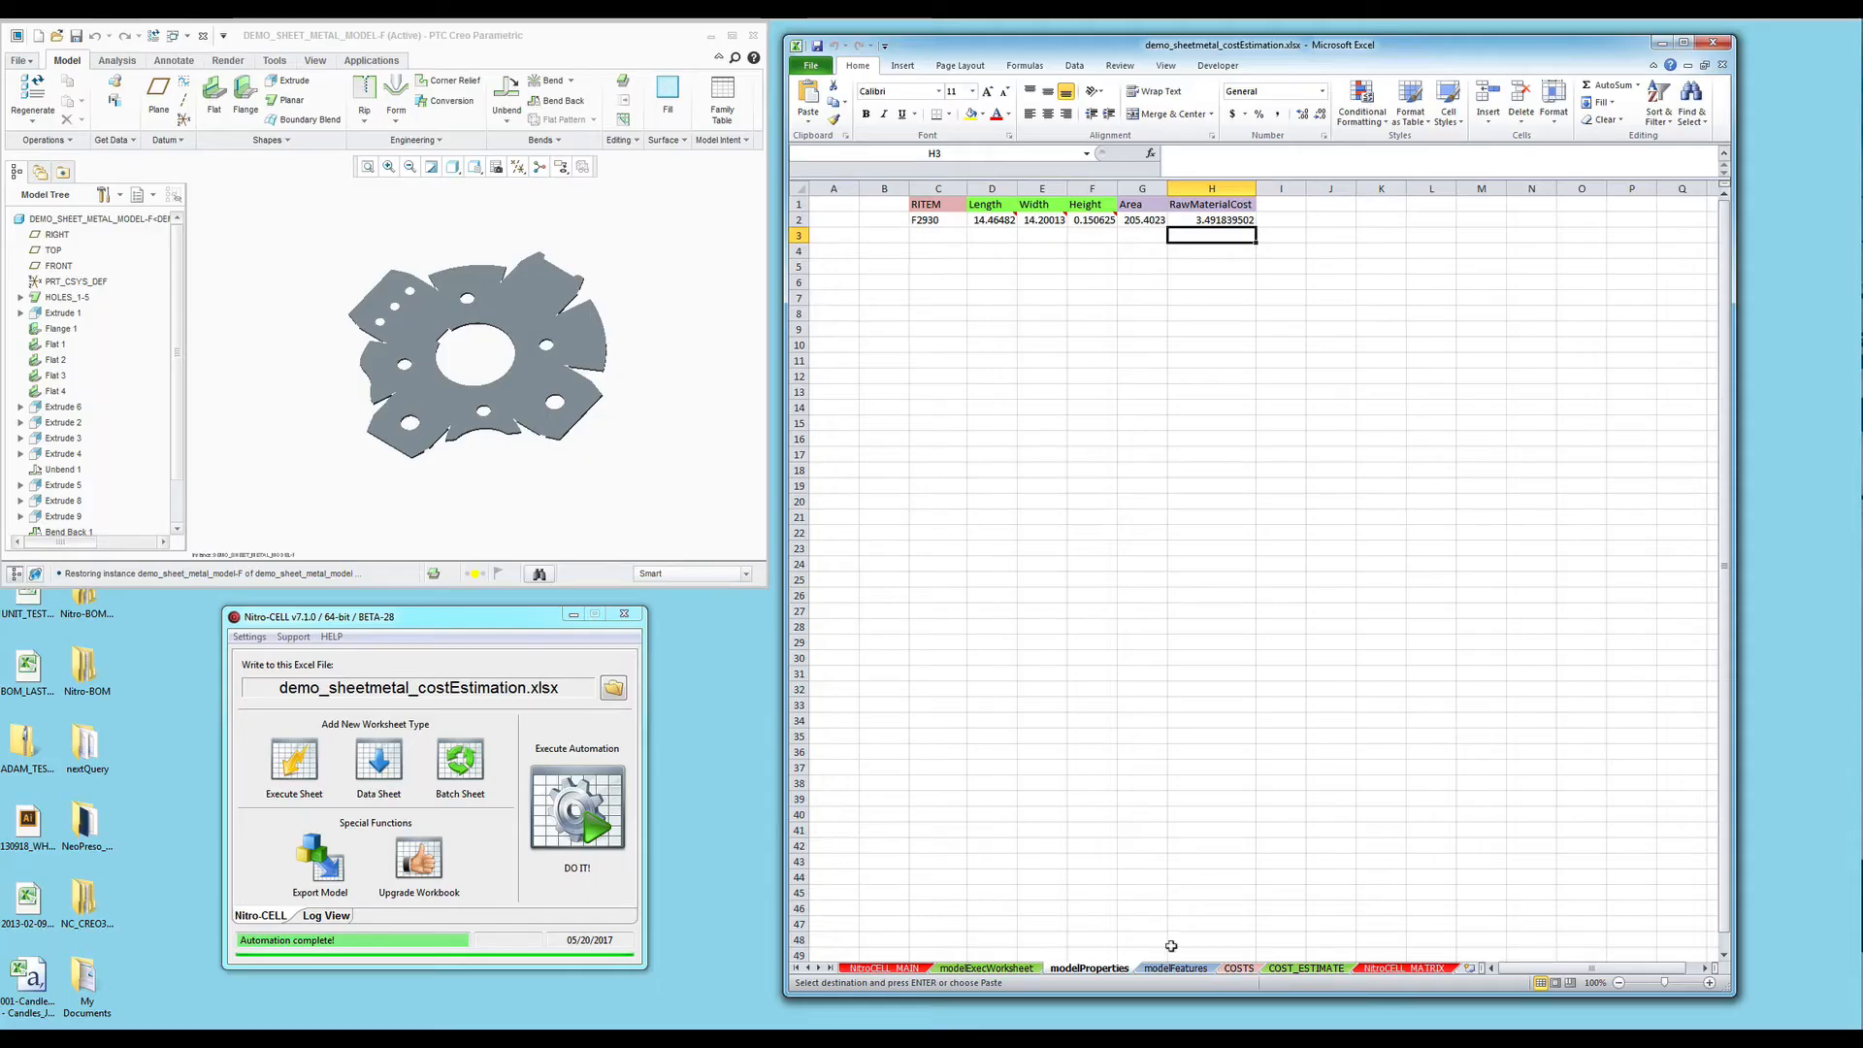
left_click(1175, 968)
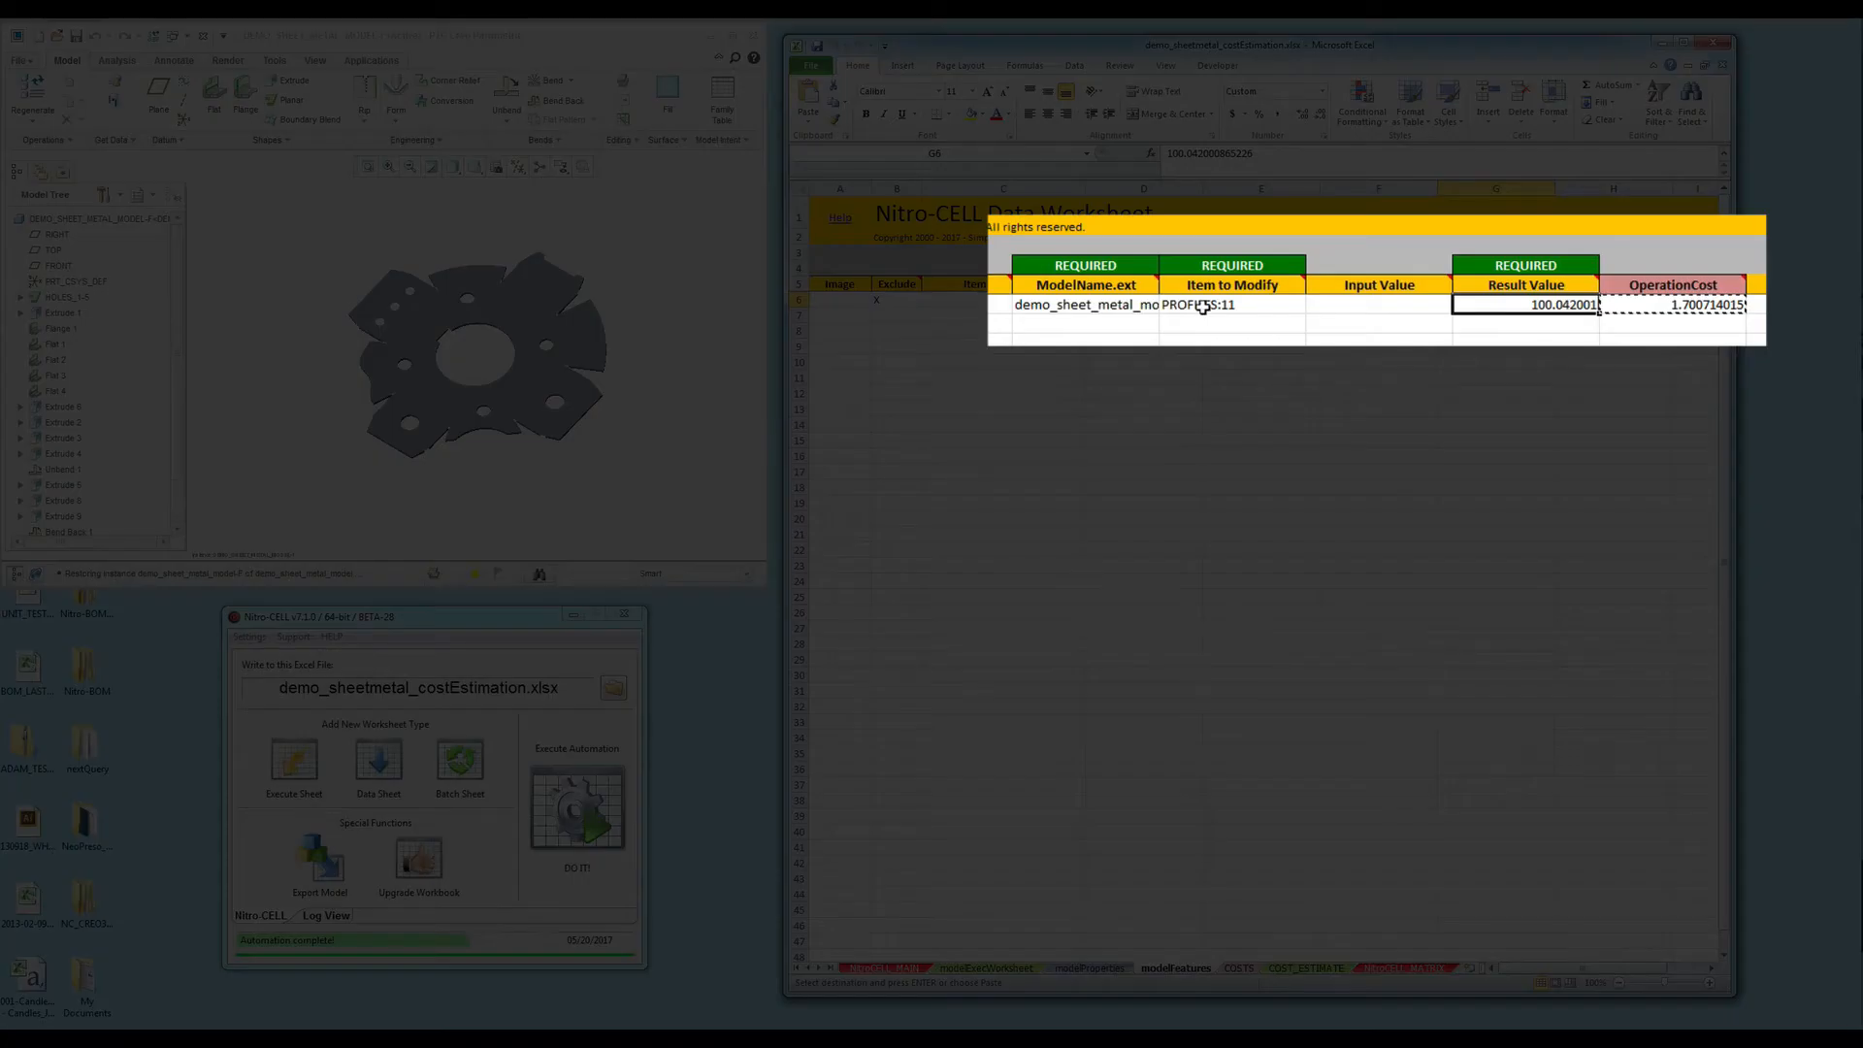
left_click(1261, 300)
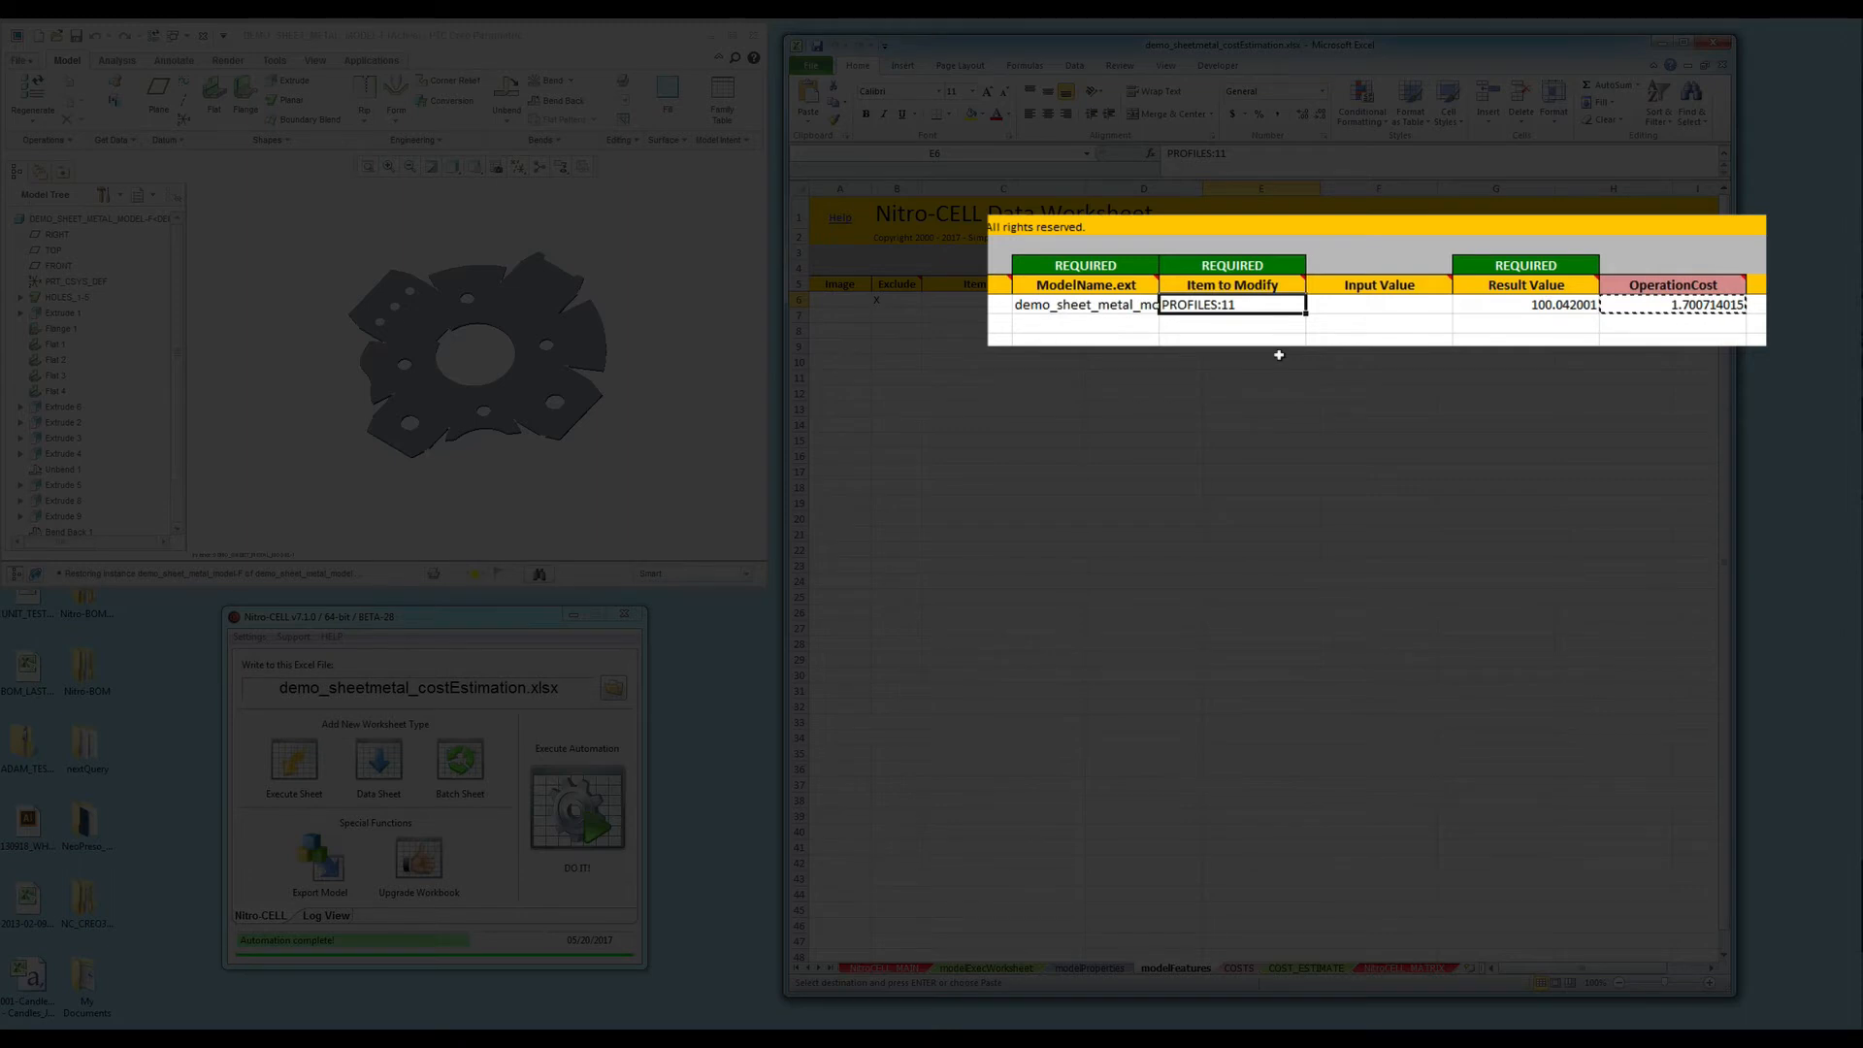
key("Right")
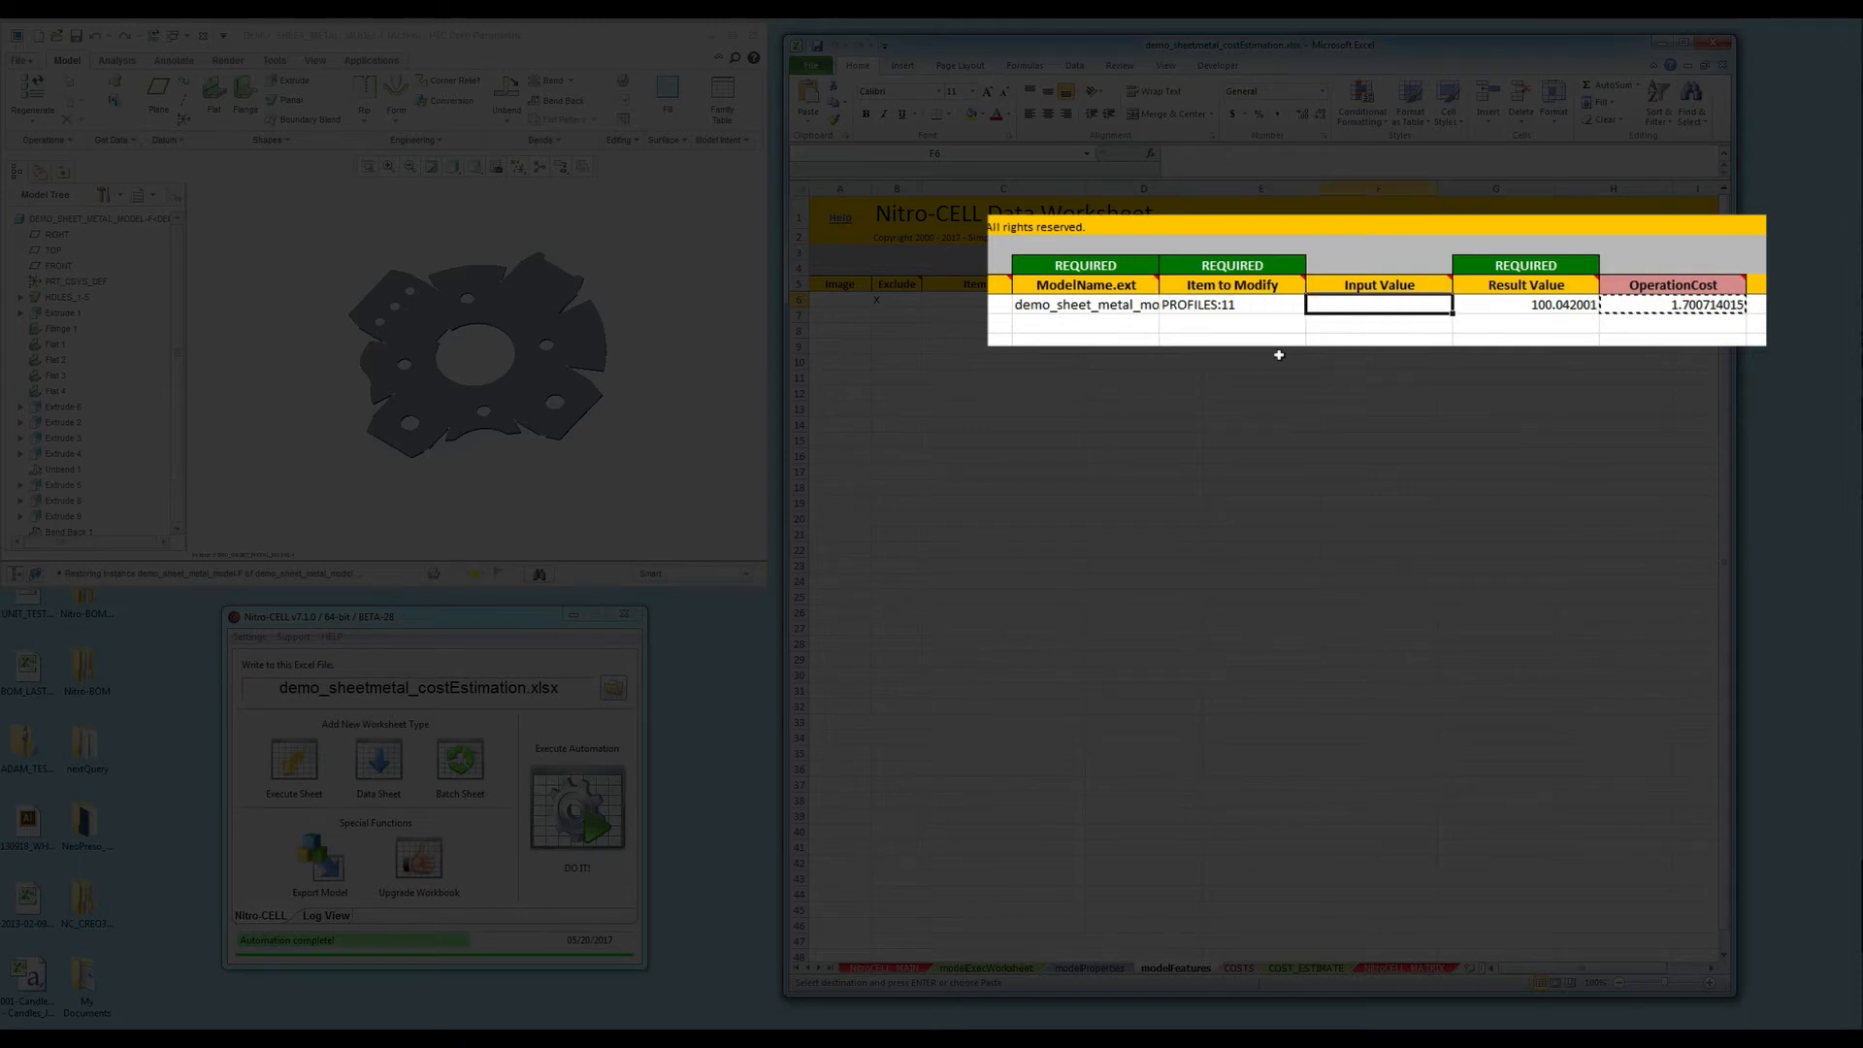
key("Right")
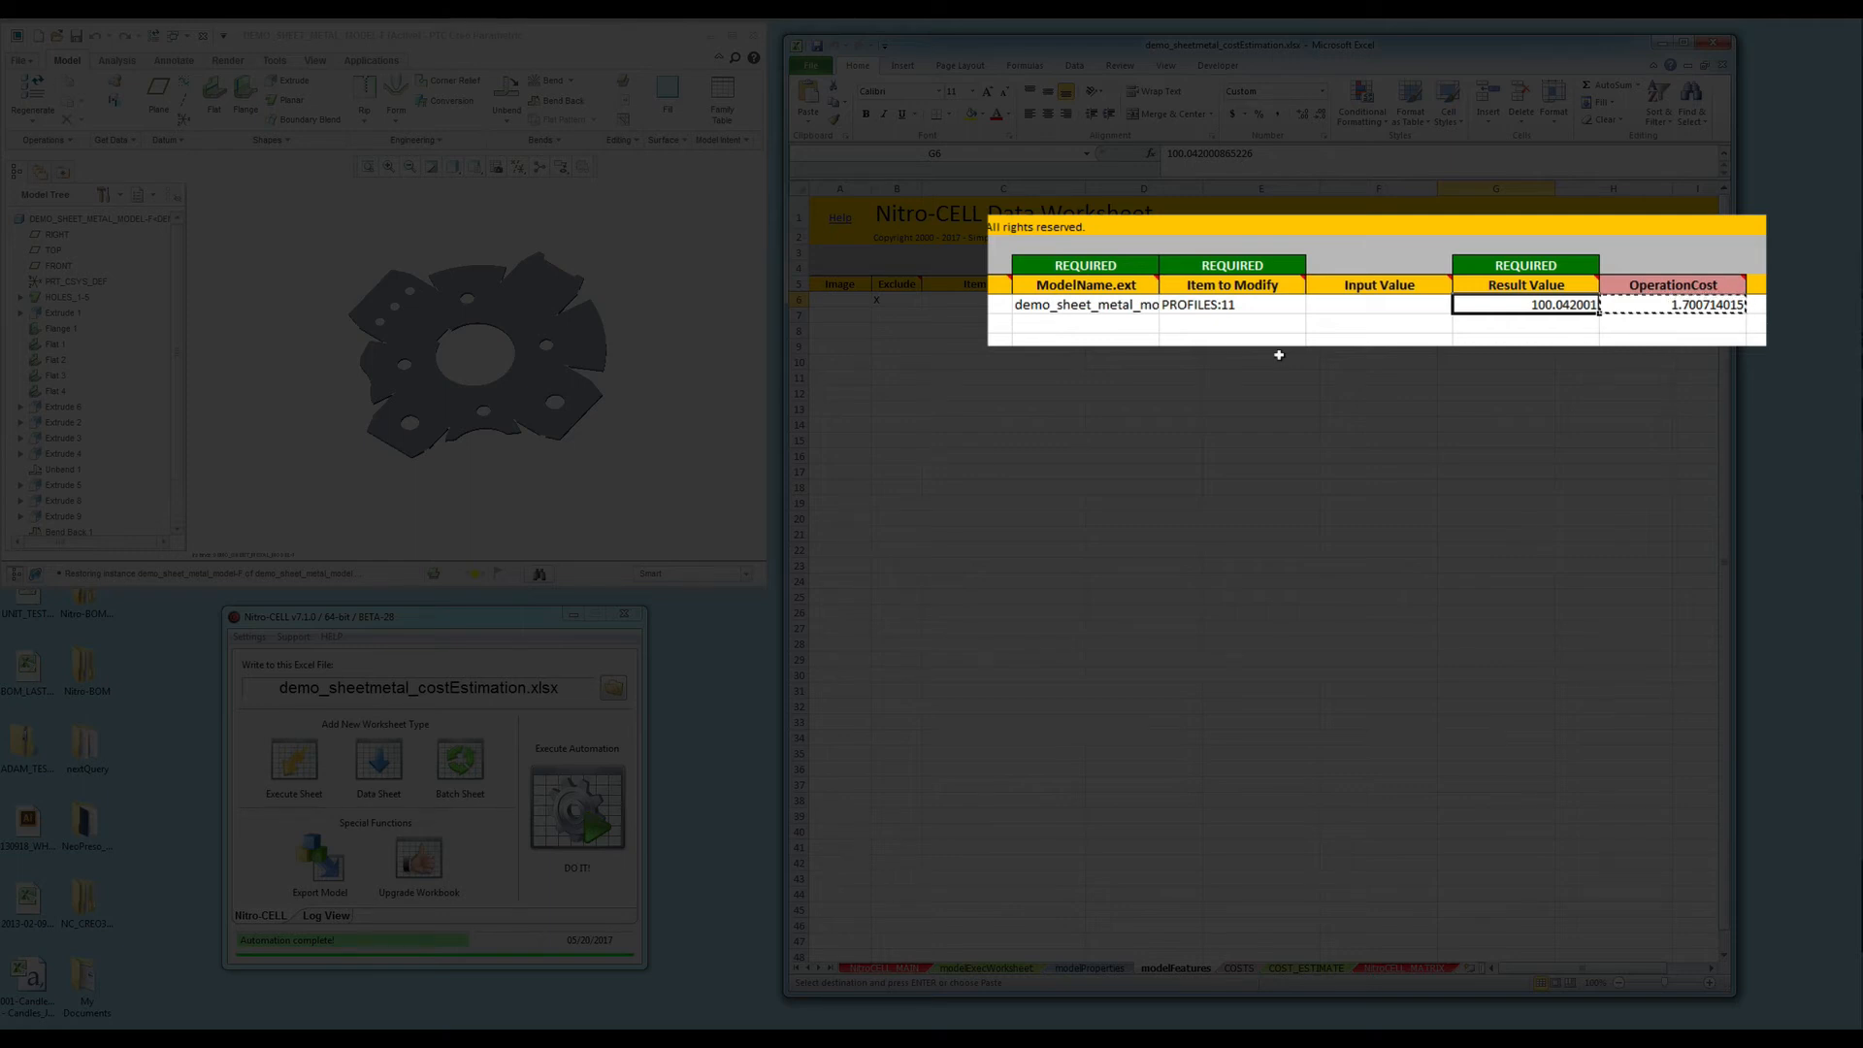
key("Right")
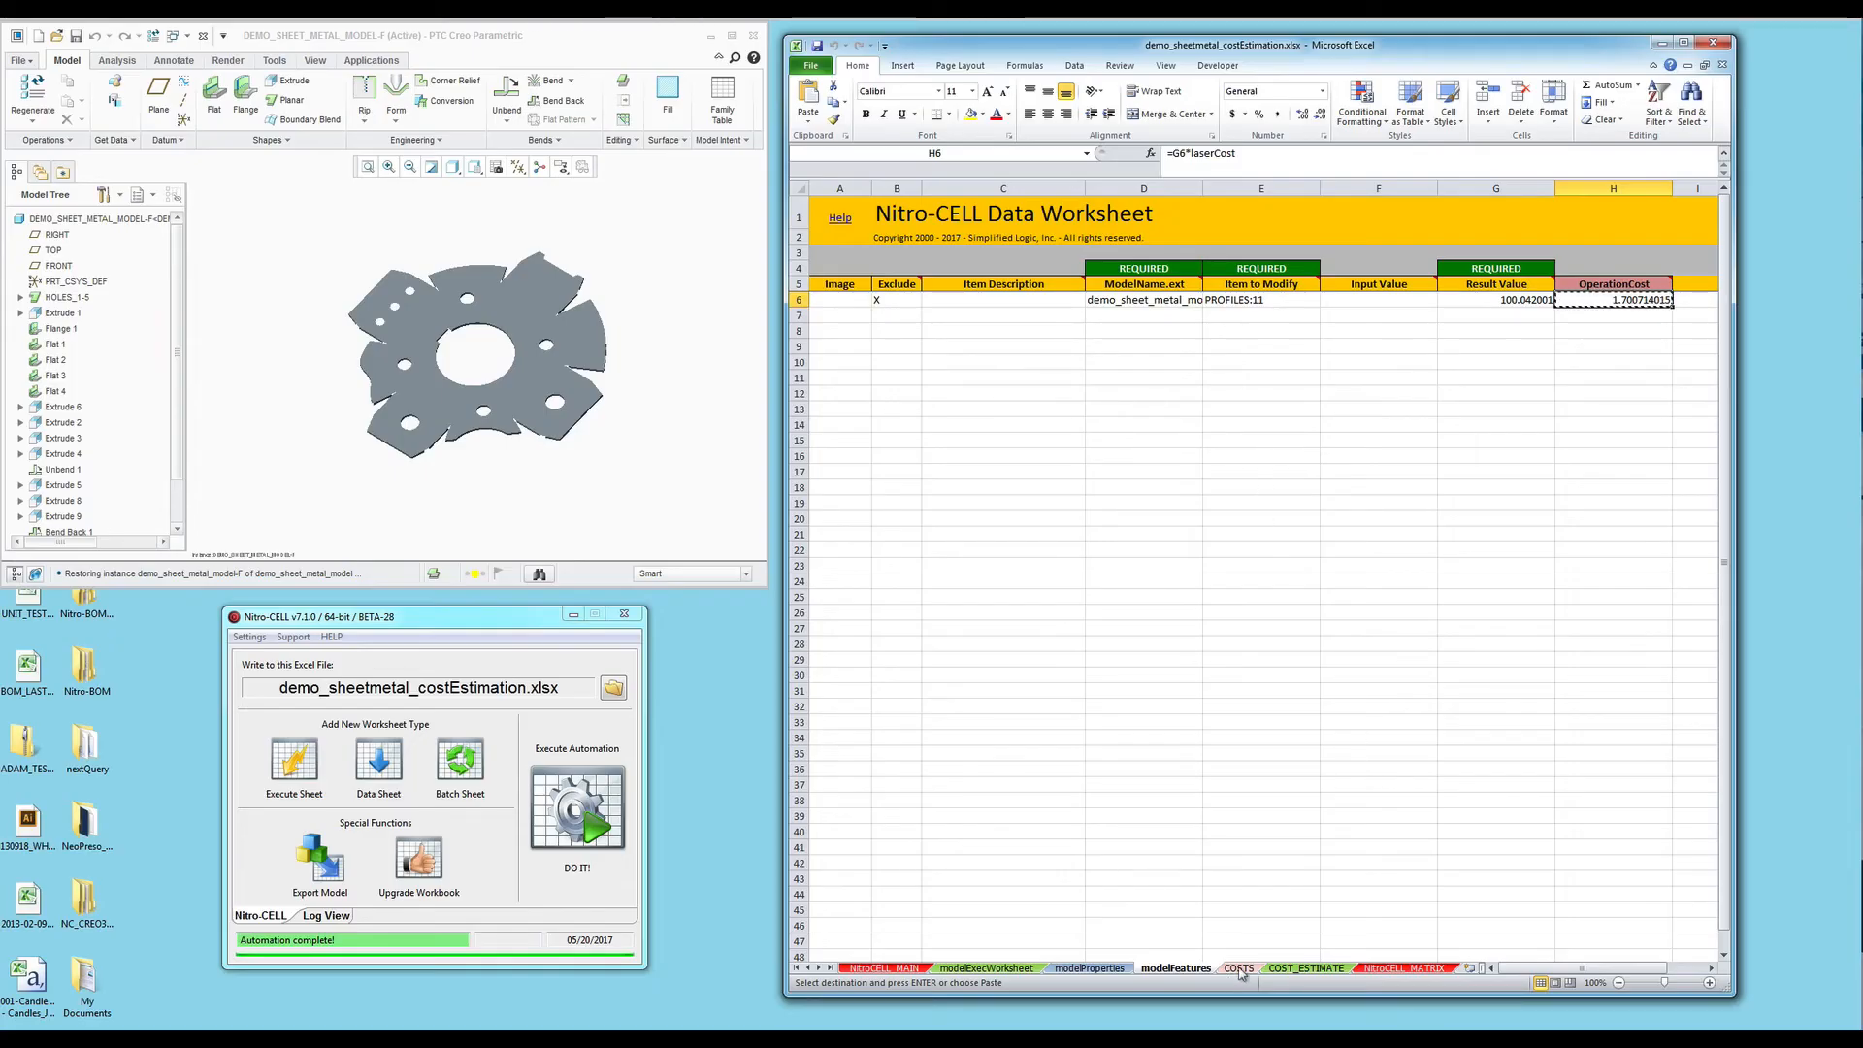
left_click(1306, 968)
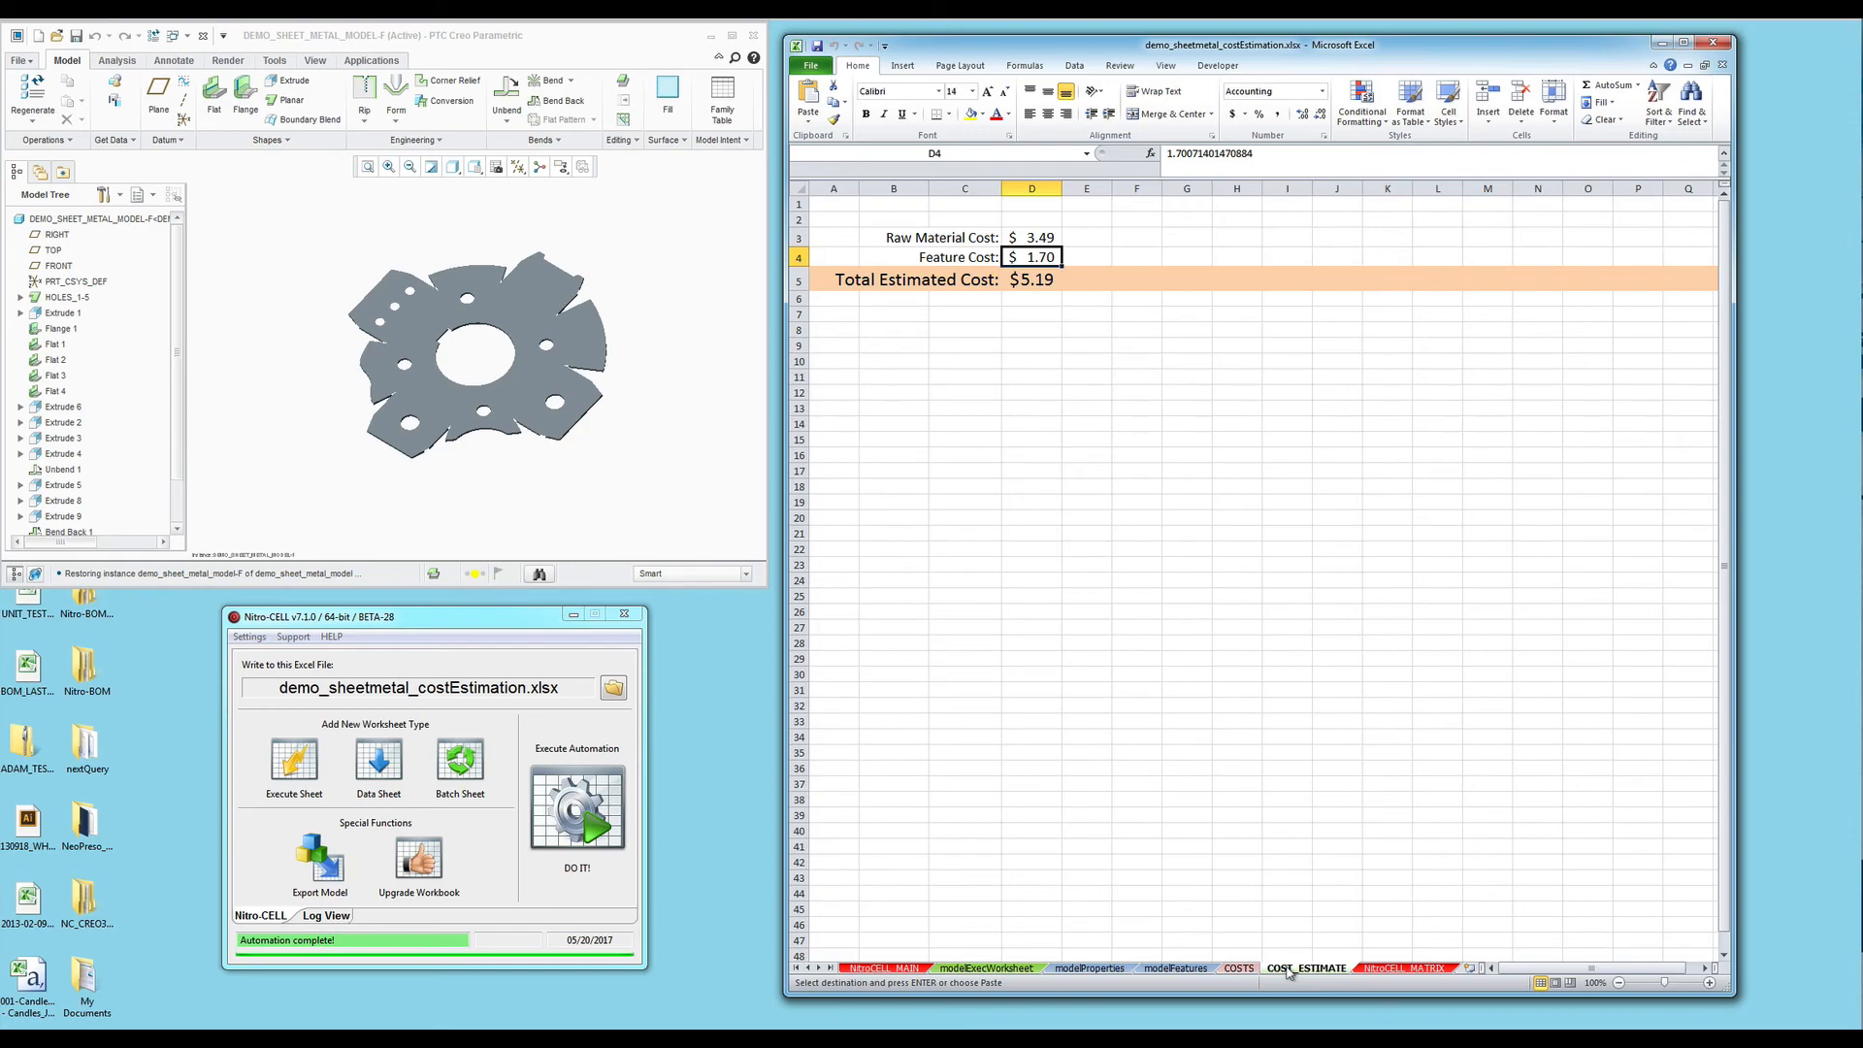
left_click(1053, 347)
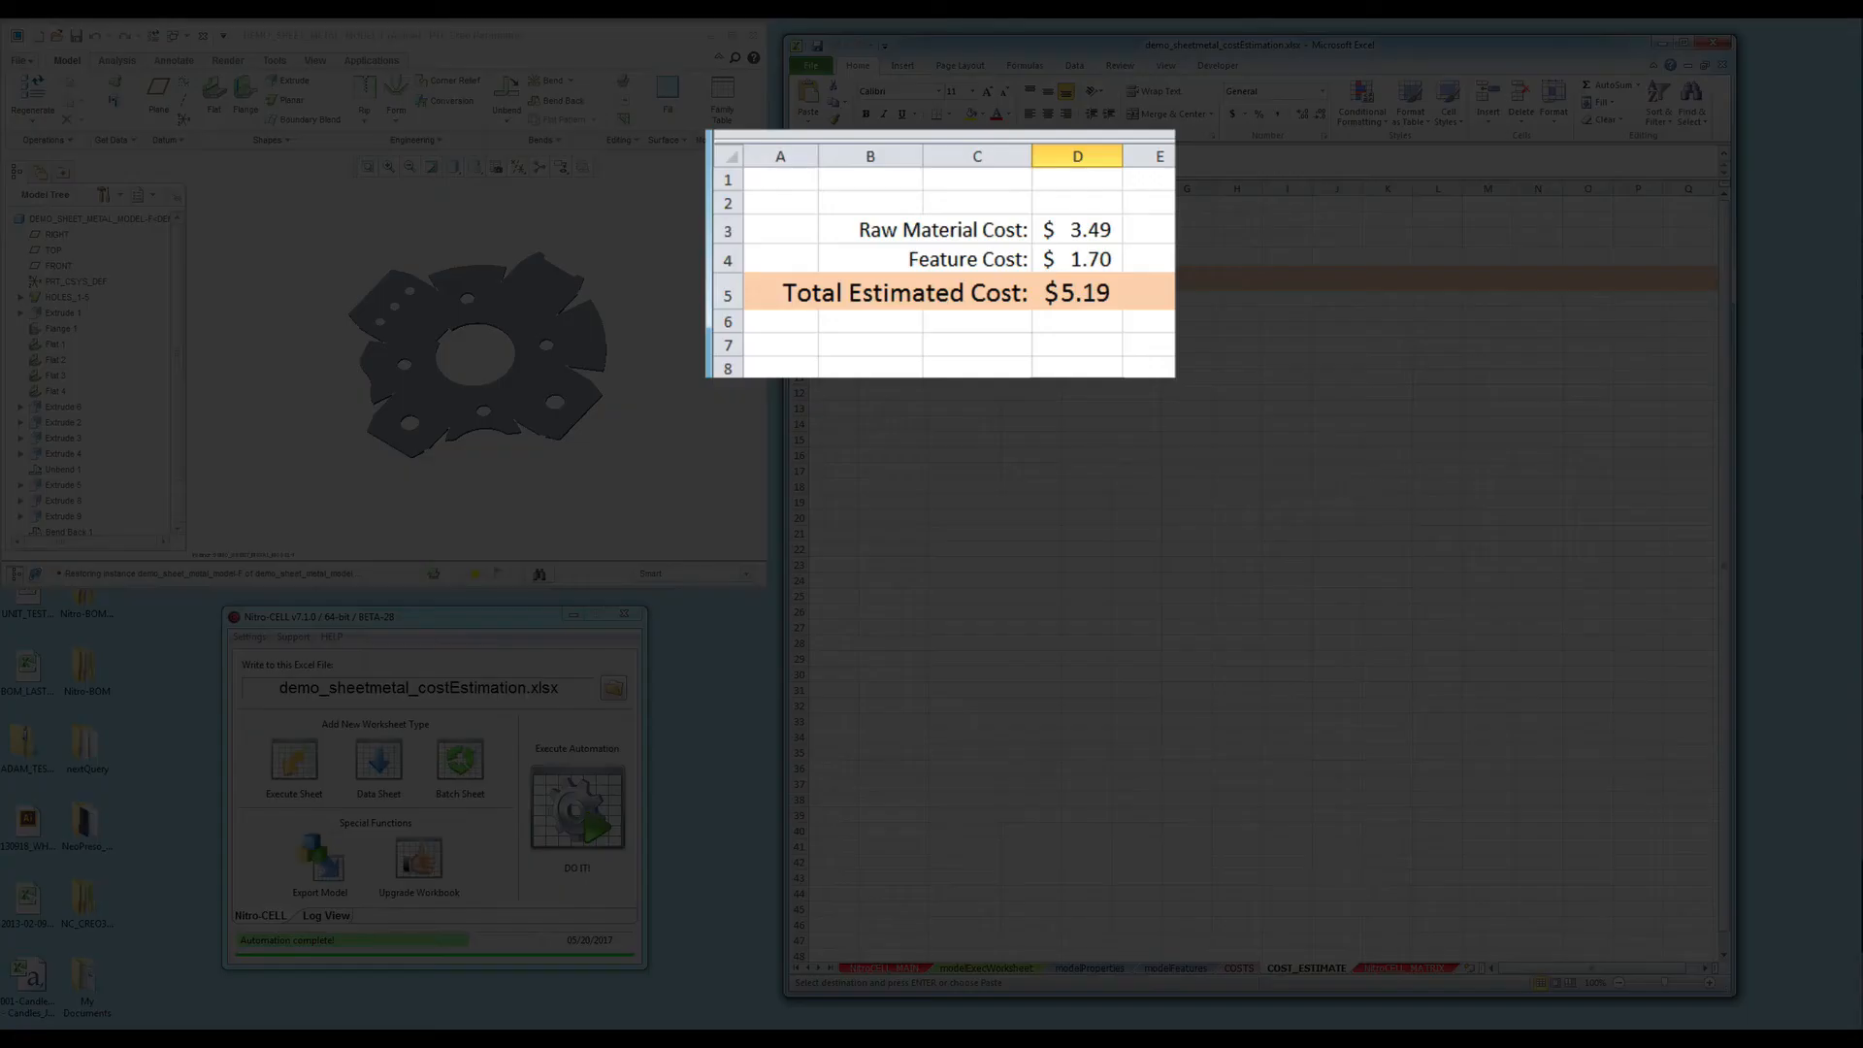